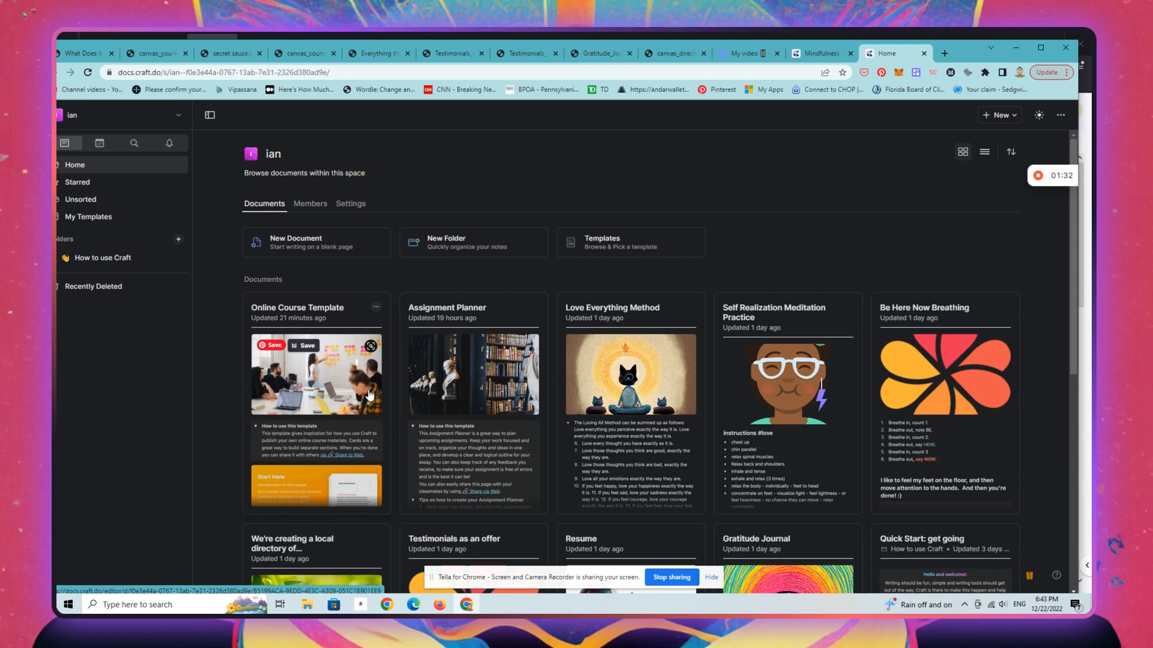
Step: Create a new document from the Online Course Template found by searching the template gallery
{"action": "left_click", "coordinate": [614, 241]}
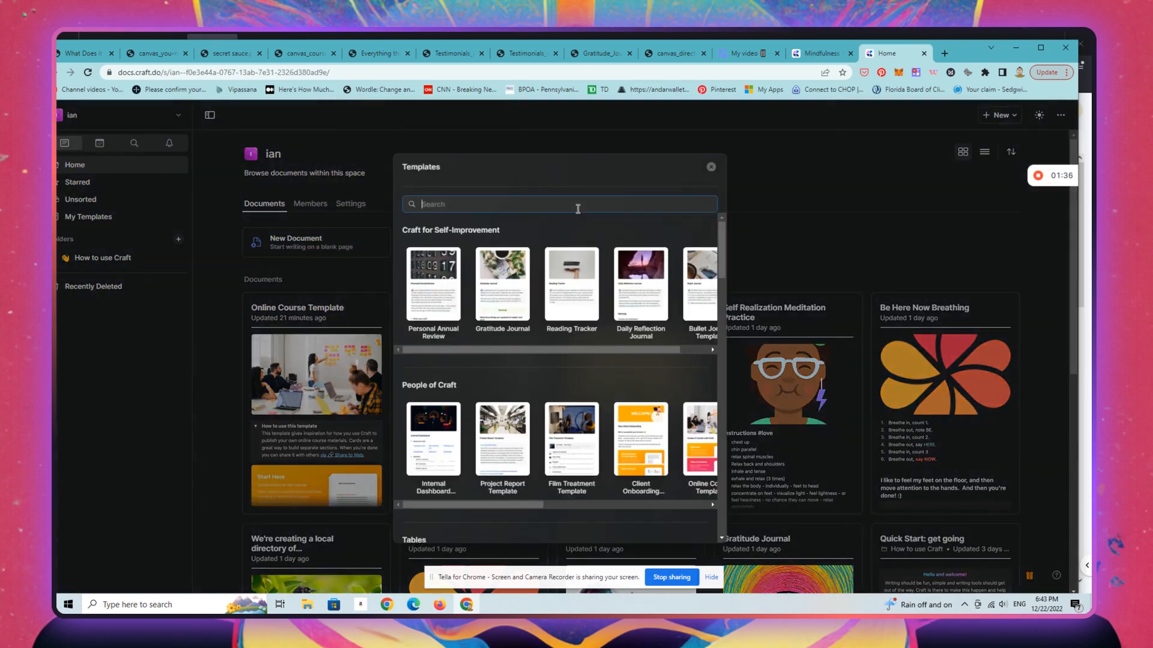
{"action": "type", "text": "courses"}
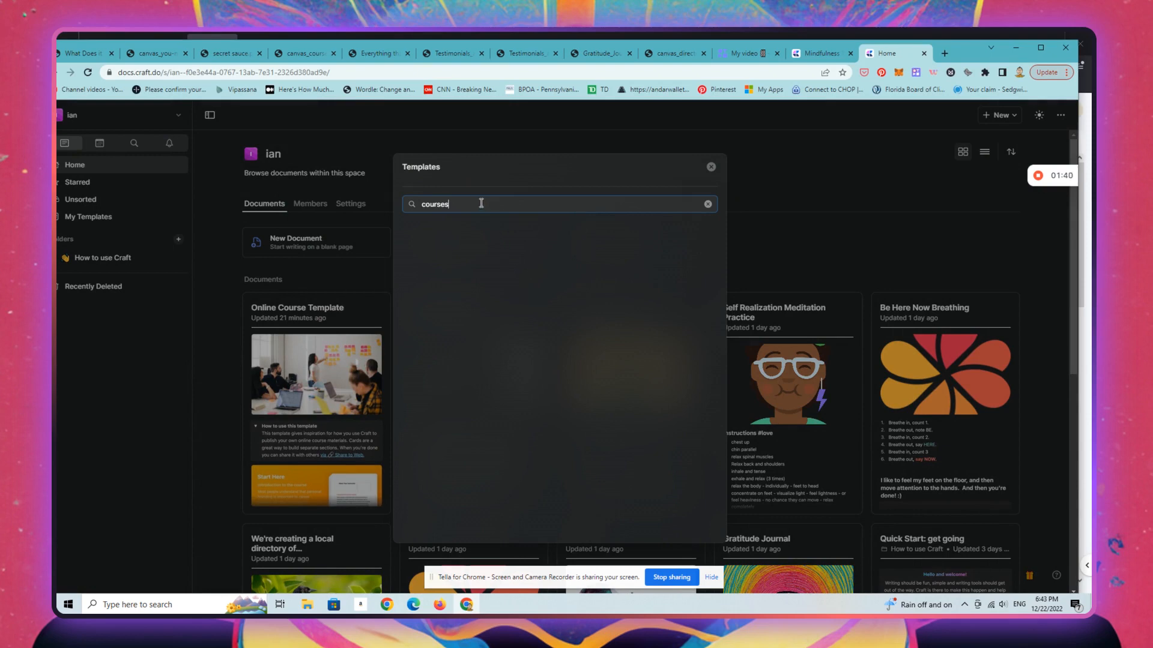
{"action": "key", "text": "BackSpace"}
{"action": "left_click", "coordinate": [433, 284]}
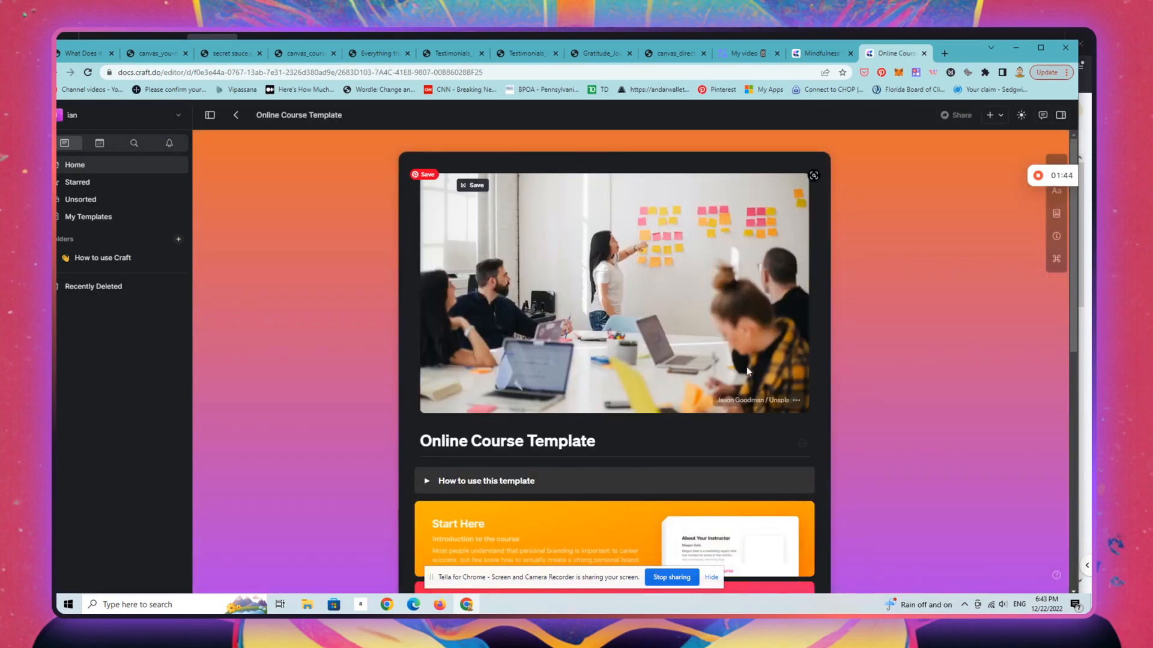
Step: Replace the course cover image with the 'true freedom(1)' graphic file
{"action": "left_click", "coordinate": [801, 402]}
{"action": "left_click", "coordinate": [798, 404]}
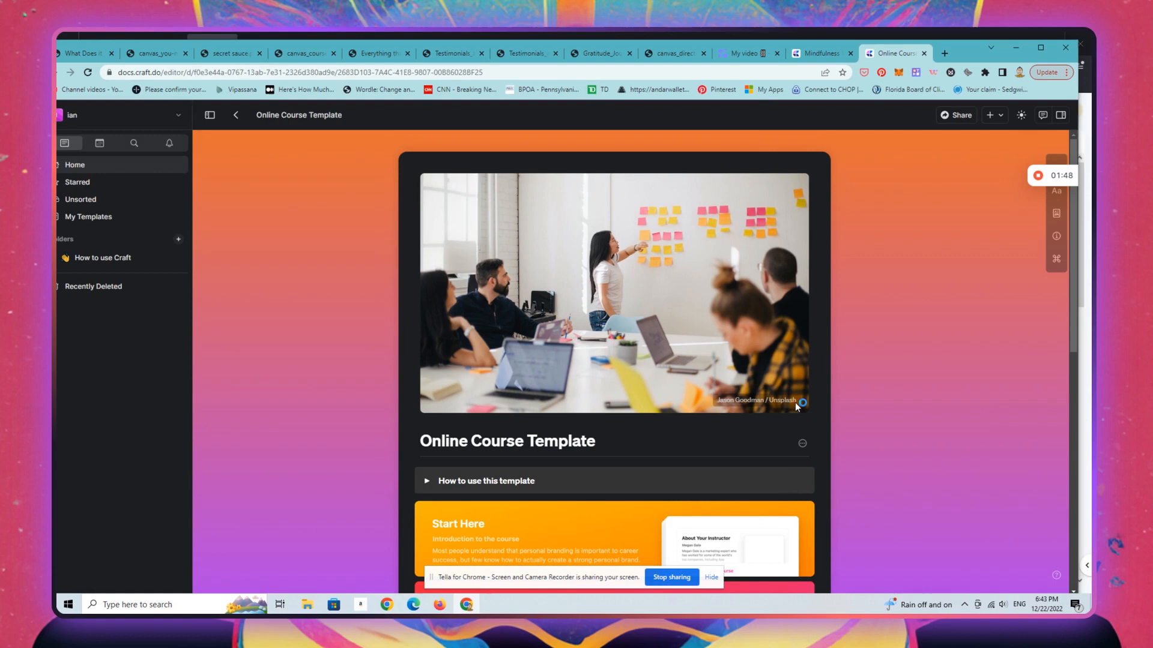
{"action": "left_click", "coordinate": [207, 157]}
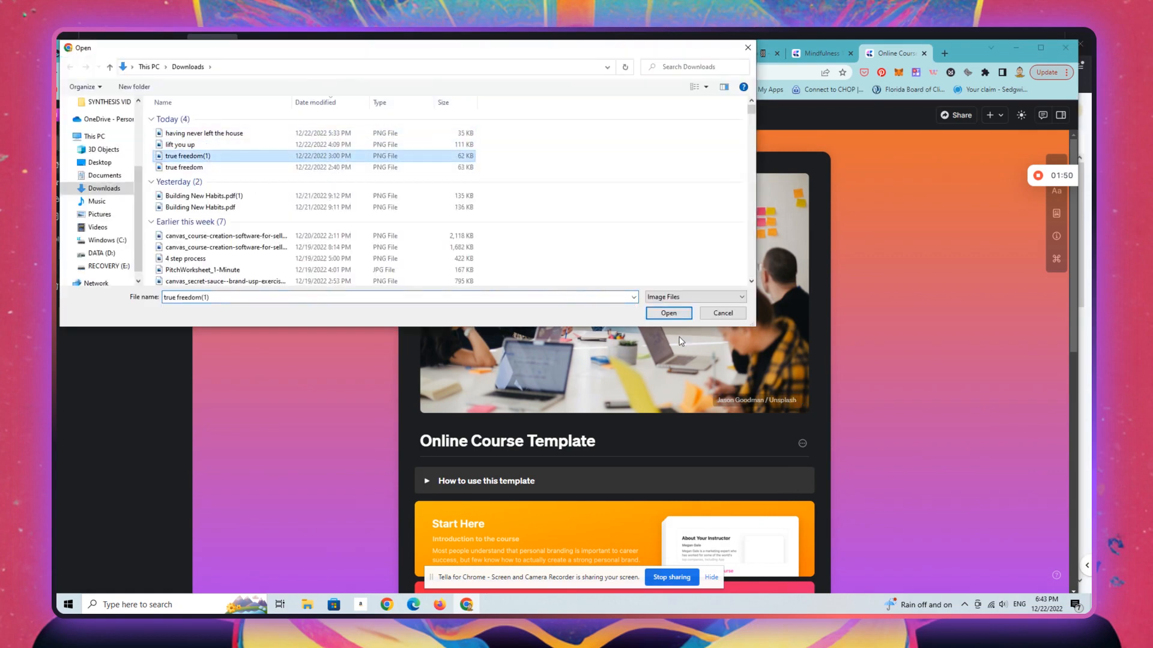
{"action": "left_click", "coordinate": [668, 314]}
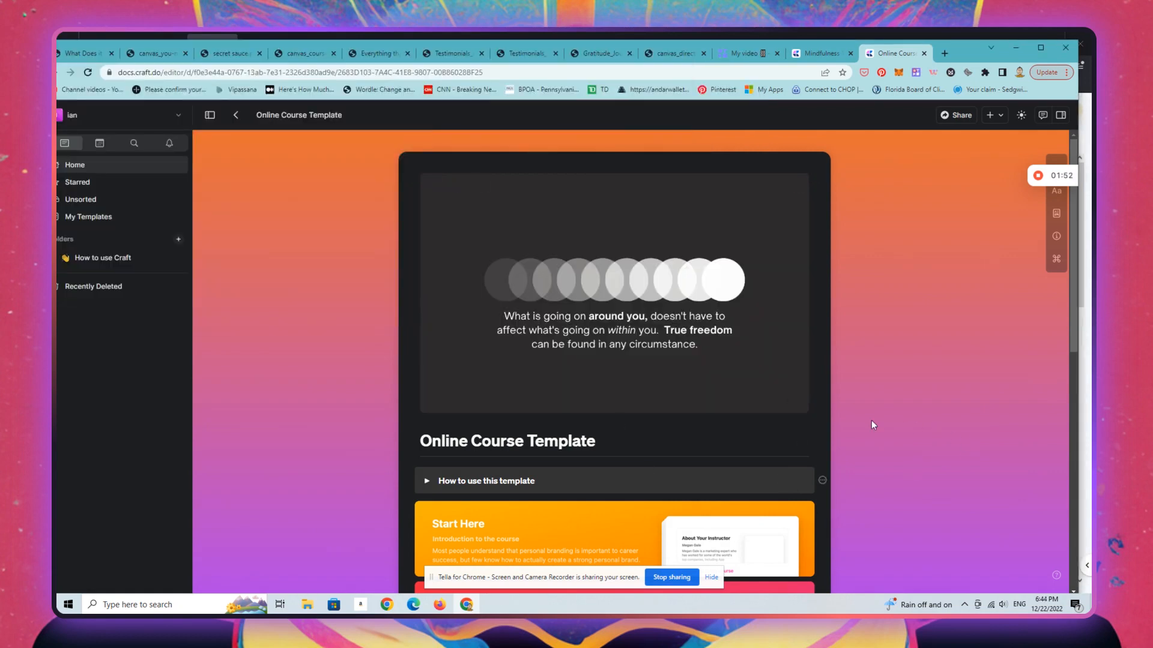
Step: Clear the old 'Template' title so the page can be retitled Mindfulness for Beginners (2023)
{"action": "double_click", "coordinate": [573, 441]}
{"action": "type", "text": "T"}
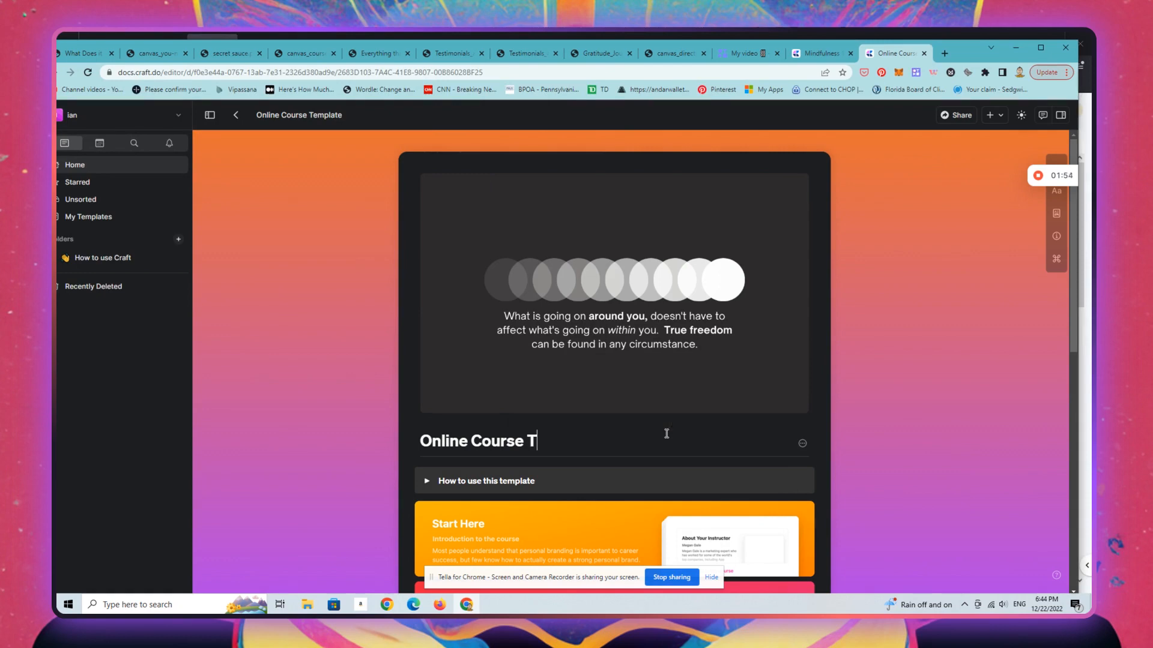
{"action": "key", "text": "BackSpace"}
{"action": "key", "text": "BackSpace"}
{"action": "key", "text": "BackSpace"}
{"action": "key", "text": "BackSpace"}
{"action": "key", "text": "BackSpace"}
{"action": "key", "text": "BackSpace"}
{"action": "key", "text": "BackSpace"}
{"action": "key", "text": "BackSpace"}
{"action": "key", "text": "BackSpace"}
{"action": "key", "text": "BackSpace"}
{"action": "key", "text": "BackSpace"}
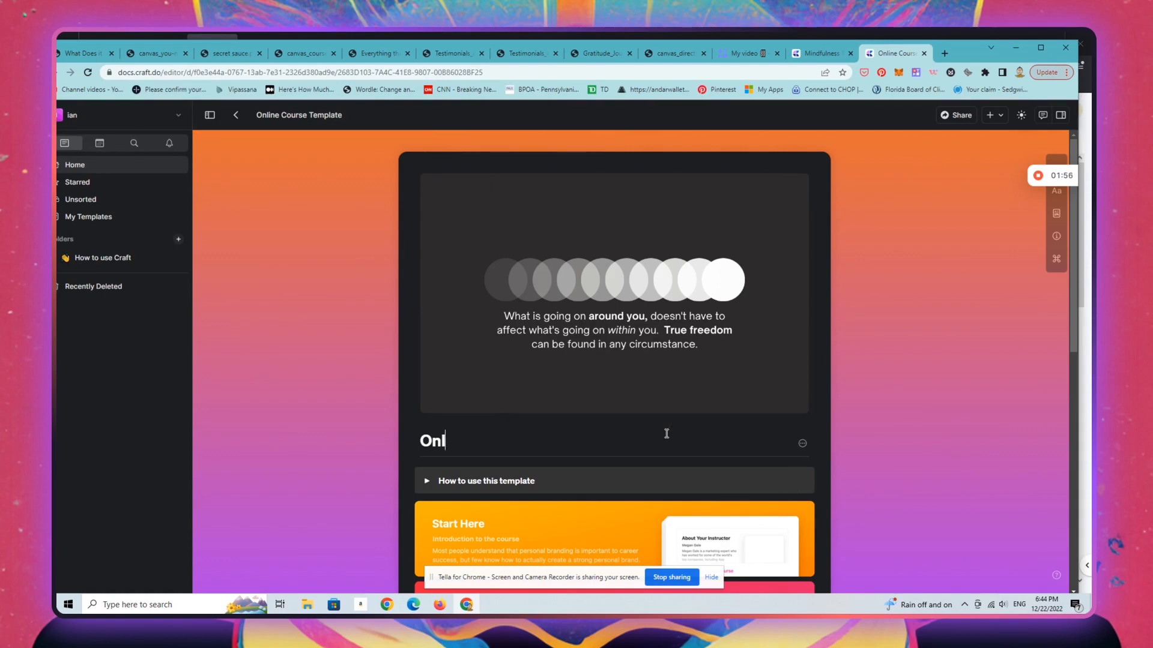
{"action": "key", "text": "BackSpace"}
{"action": "key", "text": "BackSpace"}
{"action": "key", "text": "BackSpace"}
{"action": "type", "text": "Md"}
{"action": "key", "text": "BackSpace"}
{"action": "type", "text": "i"}
{"action": "type", "text": "ndfulness for Beg"}
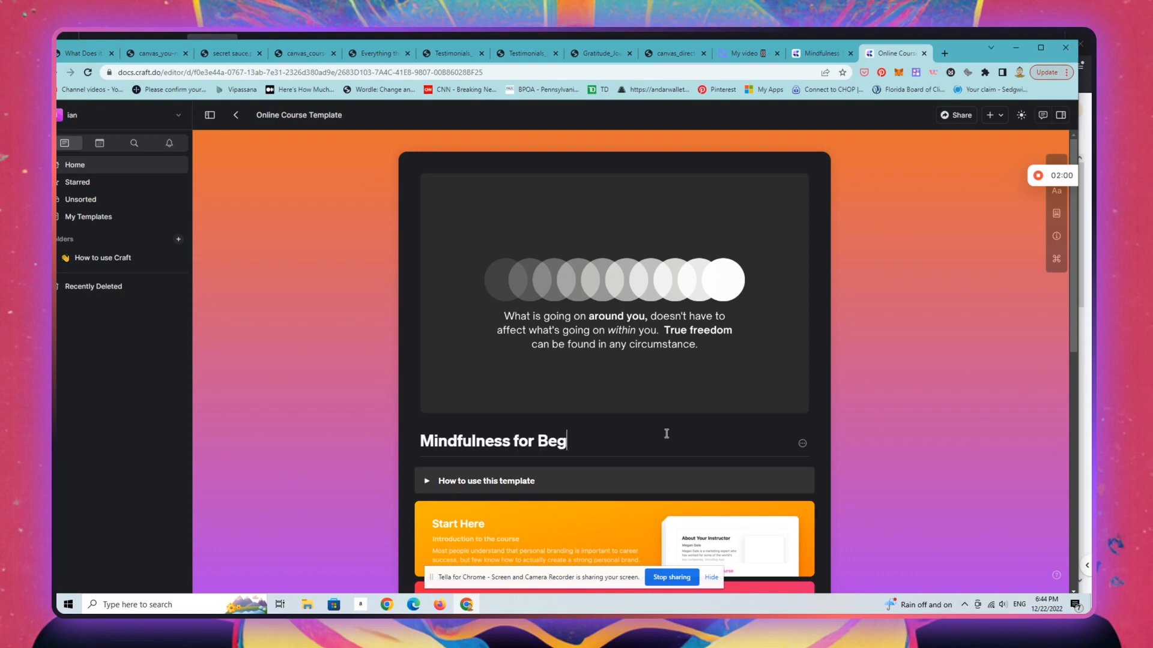
{"action": "type", "text": "inners (202"}
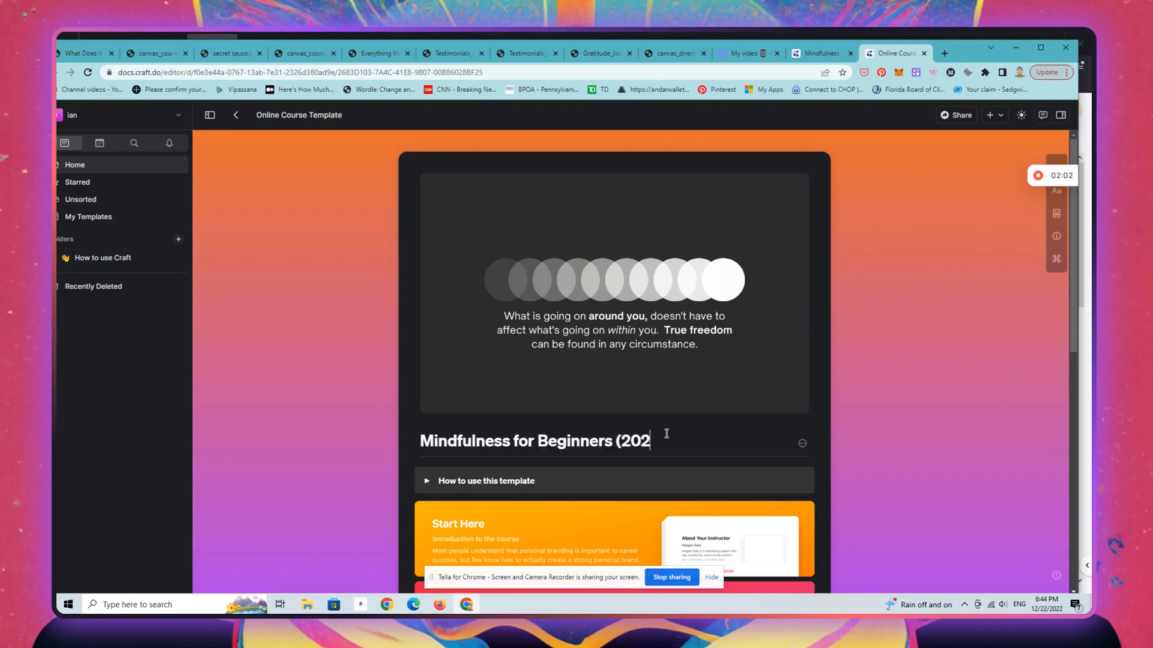
{"action": "type", "text": "3)"}
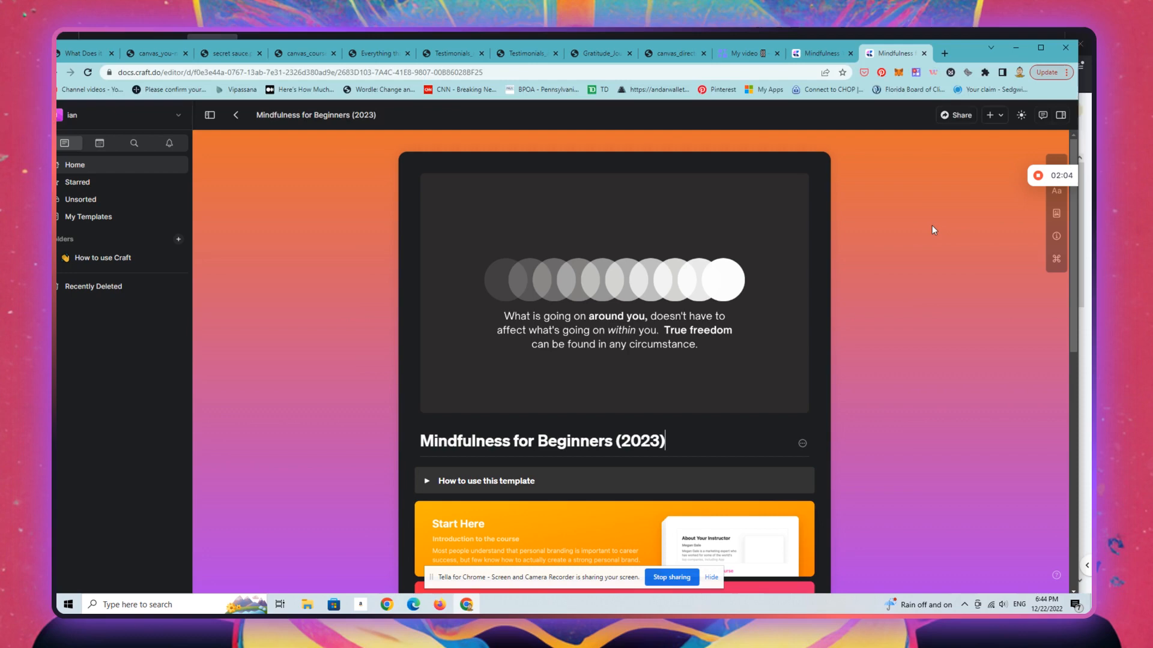
{"action": "left_click", "coordinate": [592, 537]}
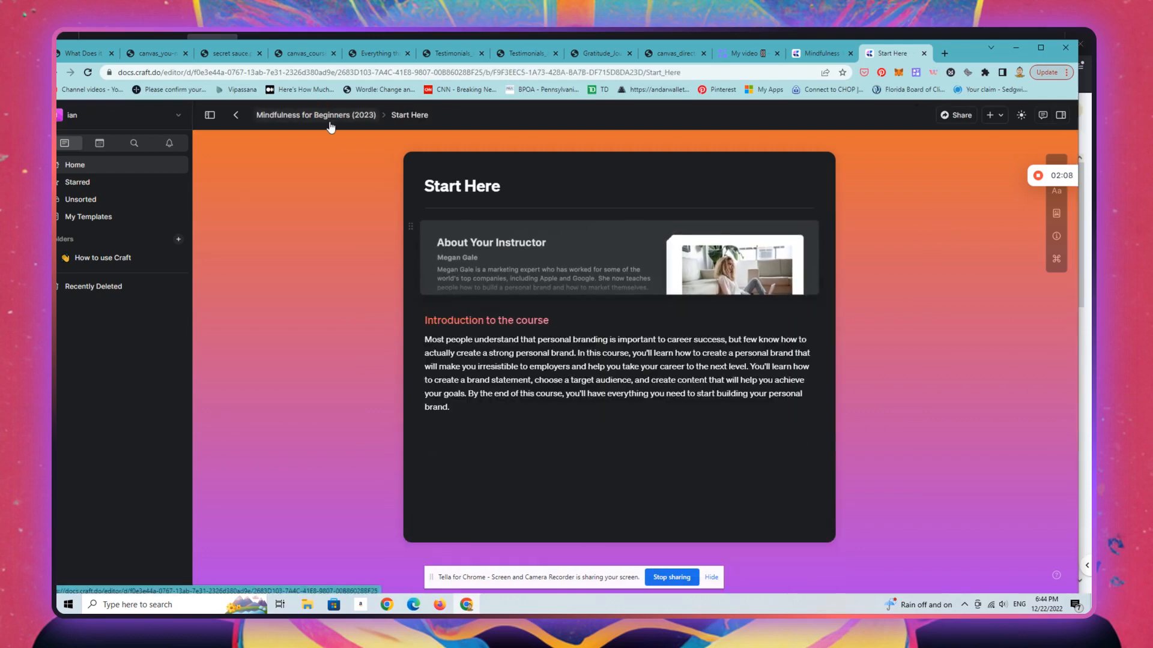
{"action": "left_click", "coordinate": [316, 114]}
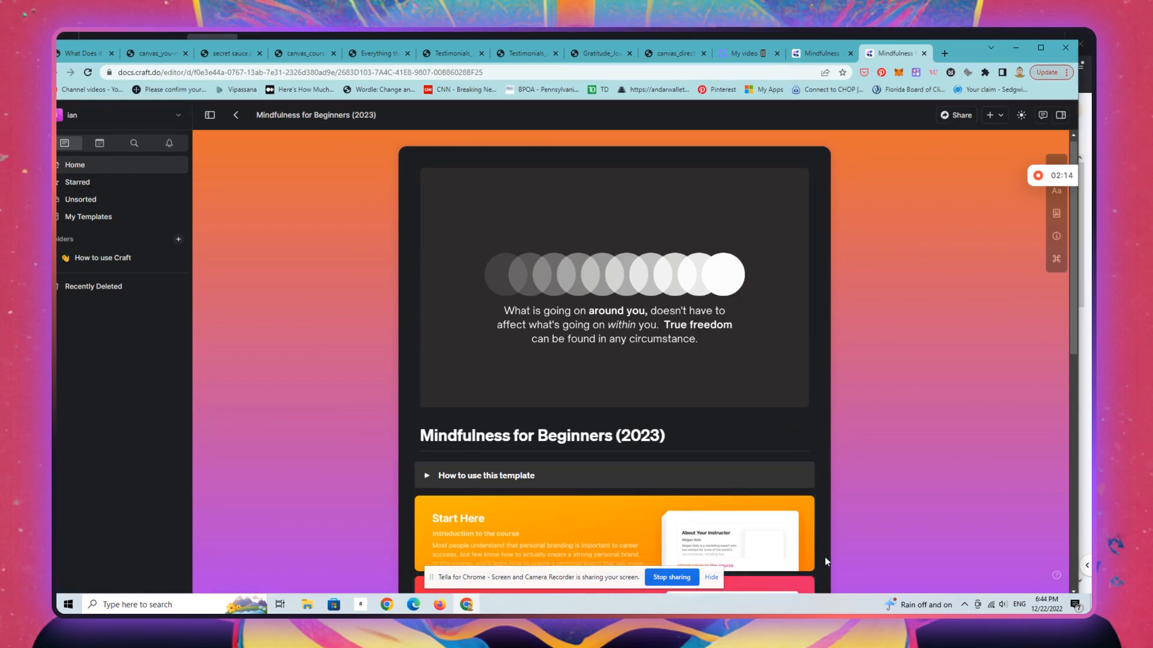
{"action": "scroll", "coordinate": [824, 557], "scroll_direction": "down", "scroll_amount": 5}
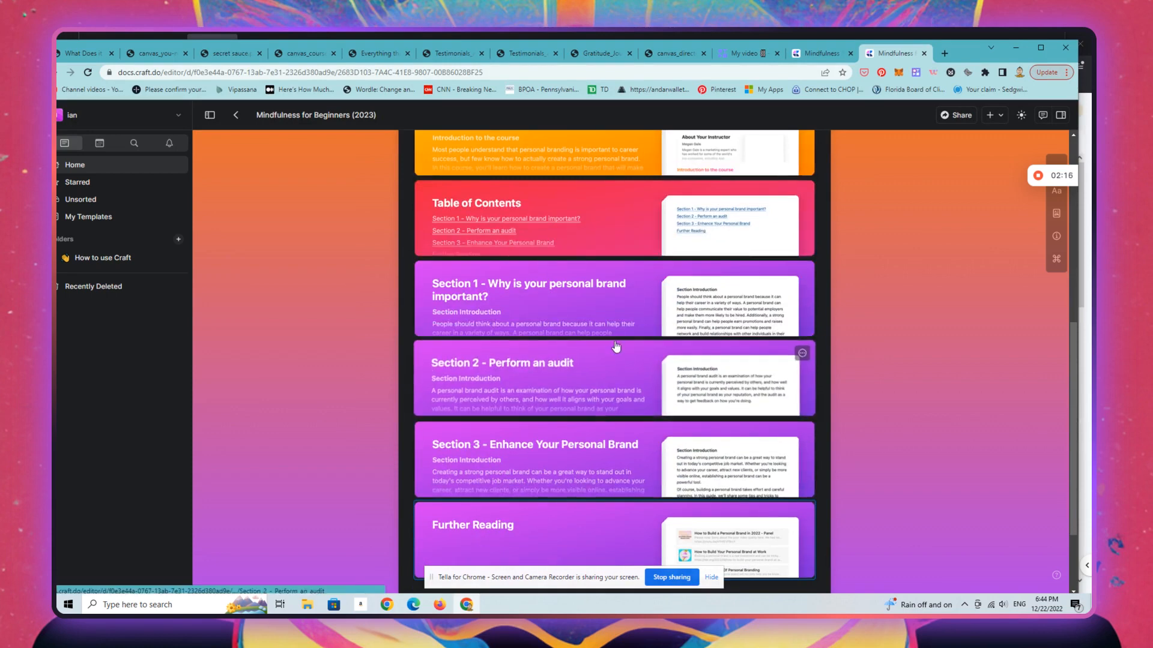
Step: Style the Section 1 card with the last layout, crimson background and yellow sticky-note preview
{"action": "left_click", "coordinate": [800, 273]}
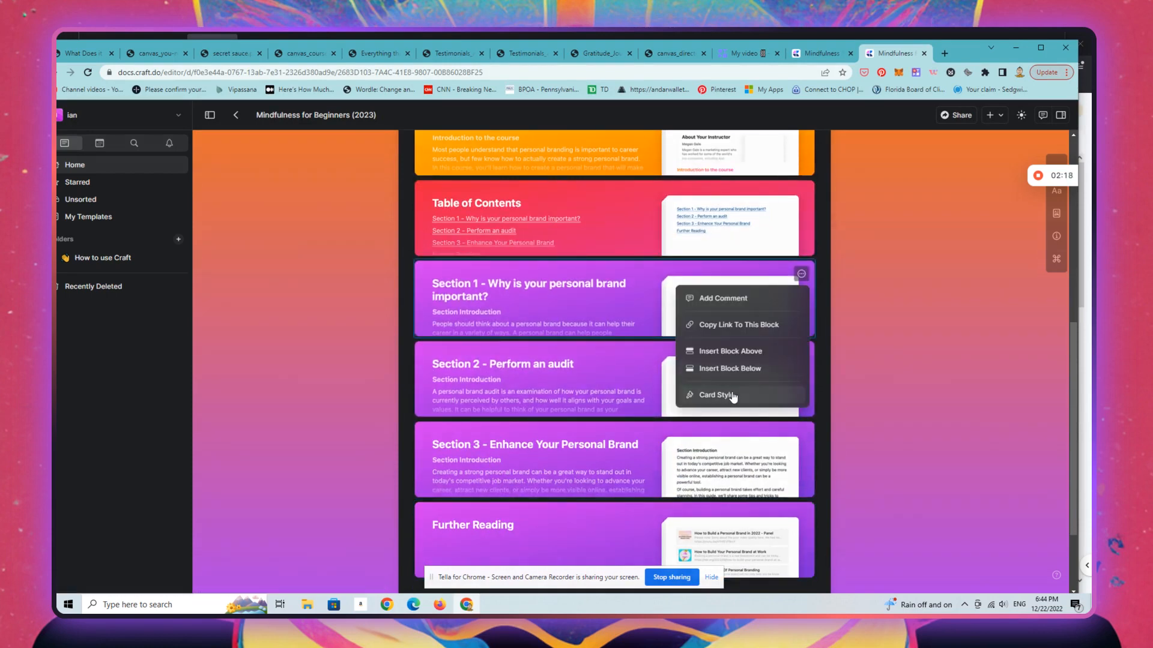
{"action": "left_click", "coordinate": [743, 390]}
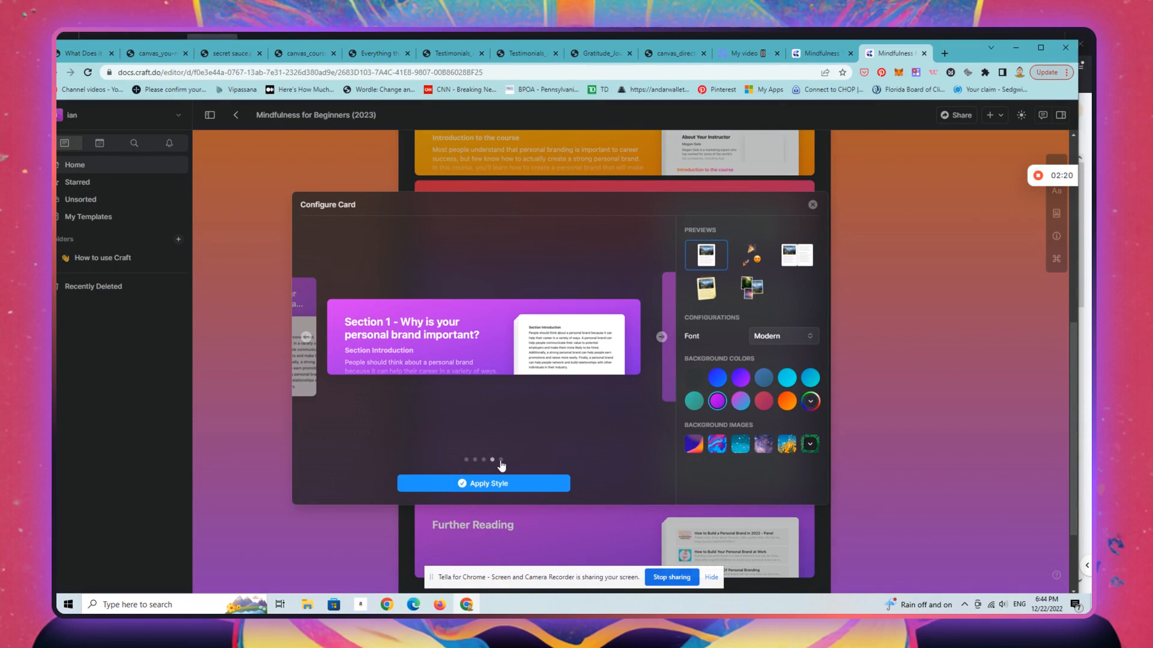
{"action": "left_click", "coordinate": [501, 460]}
{"action": "left_click", "coordinate": [763, 401]}
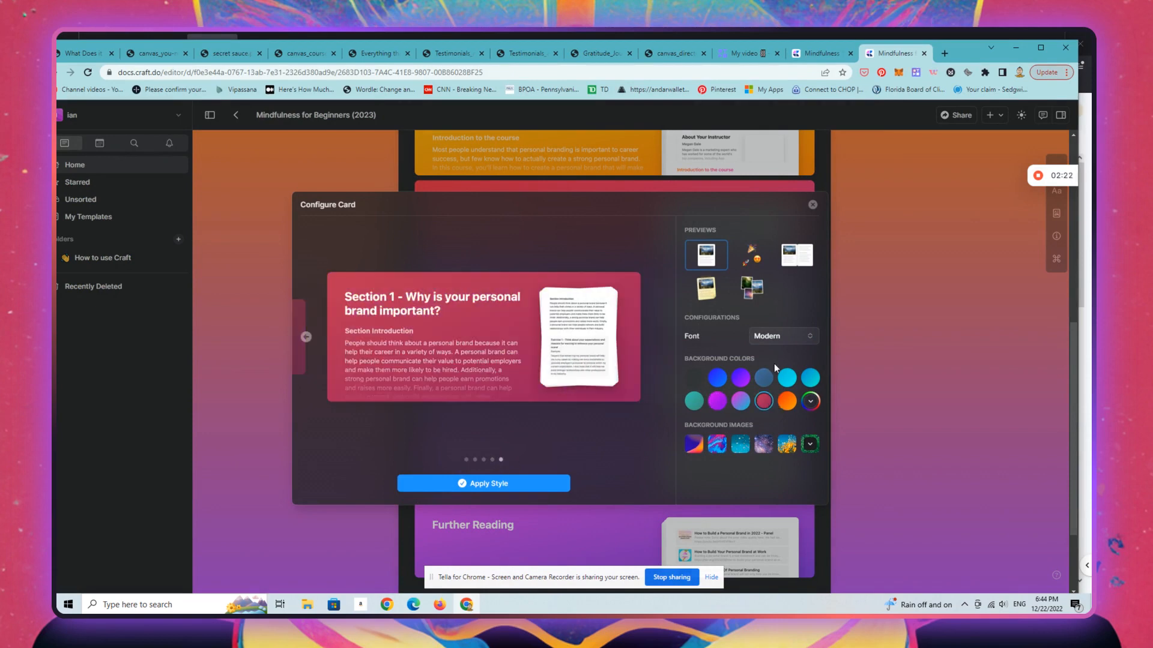
{"action": "left_click", "coordinate": [750, 255]}
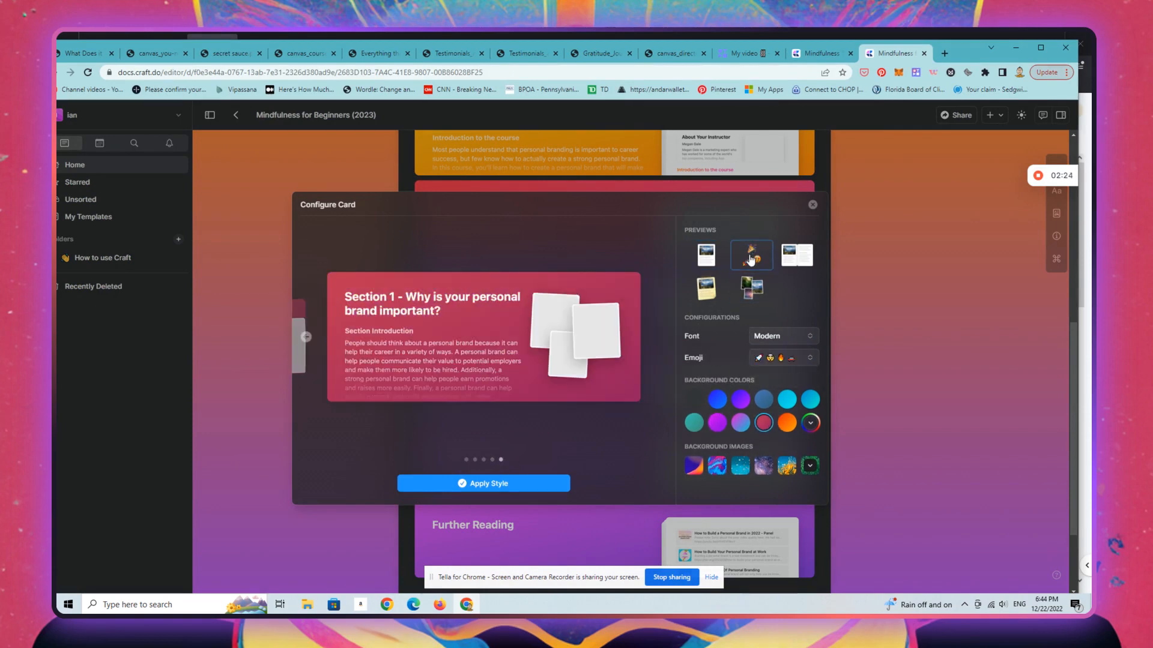
{"action": "left_click", "coordinate": [708, 261]}
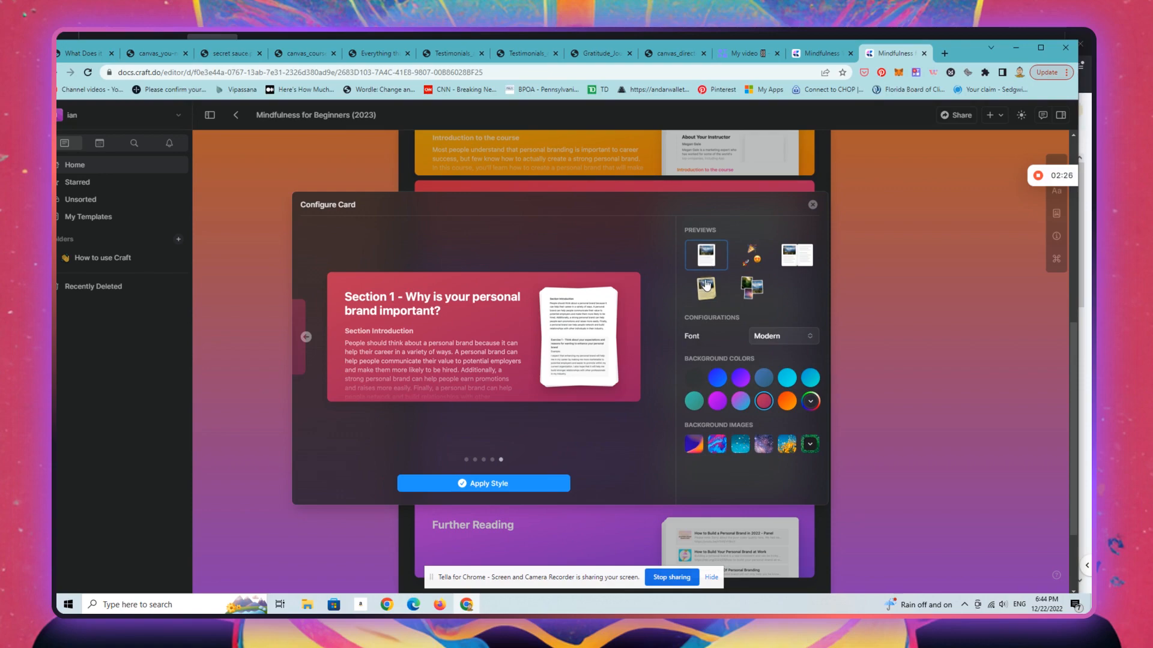
{"action": "left_click", "coordinate": [707, 287]}
{"action": "left_click", "coordinate": [484, 484]}
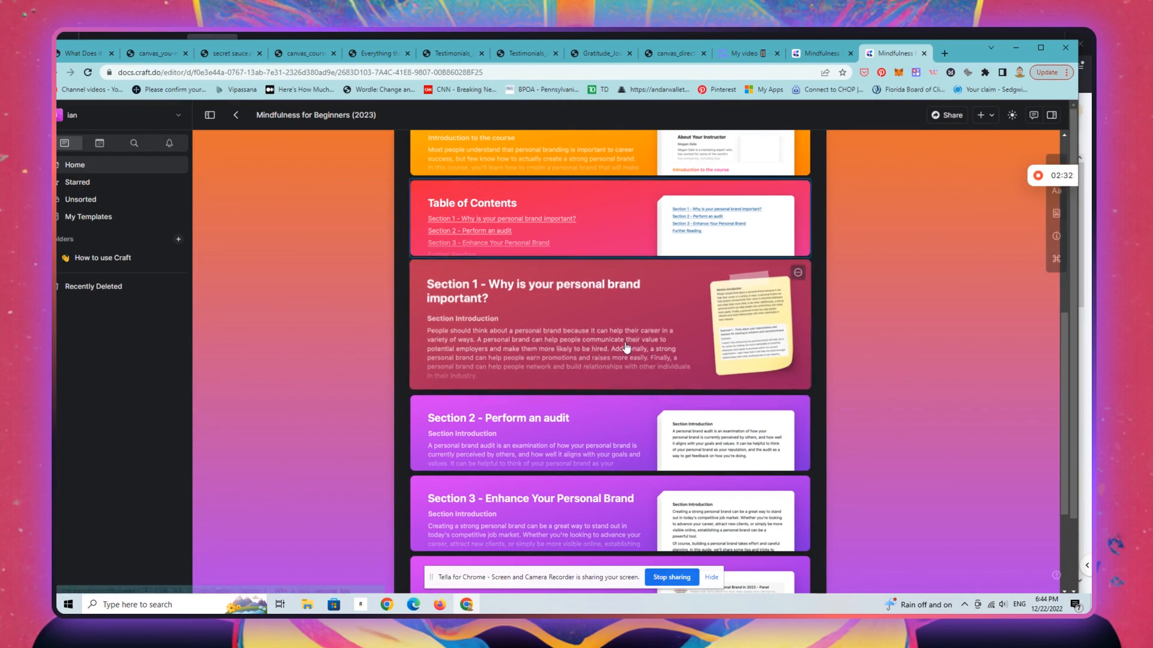
Step: Retitle the Section 1 page 'Your first course on Craft!' and return to the course overview
{"action": "left_click", "coordinate": [662, 363]}
{"action": "left_click_drag", "start_coordinate": [457, 186], "coordinate": [782, 186]}
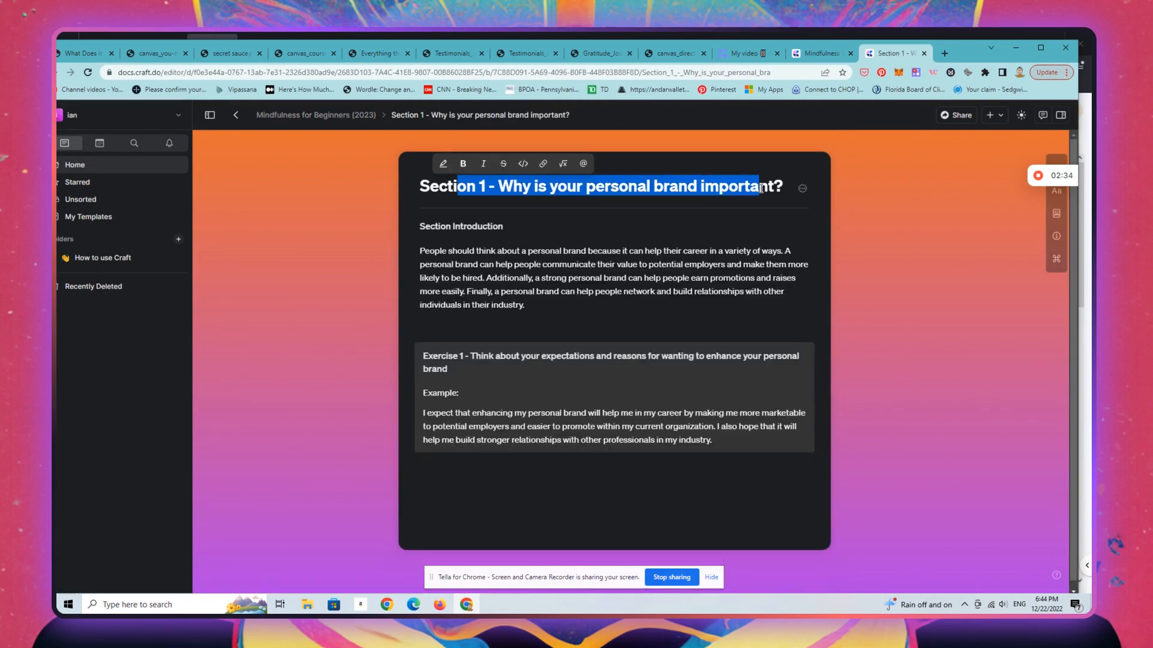
{"action": "key", "text": "BackSpace"}
{"action": "key", "text": "BackSpace"}
{"action": "key", "text": "BackSpace"}
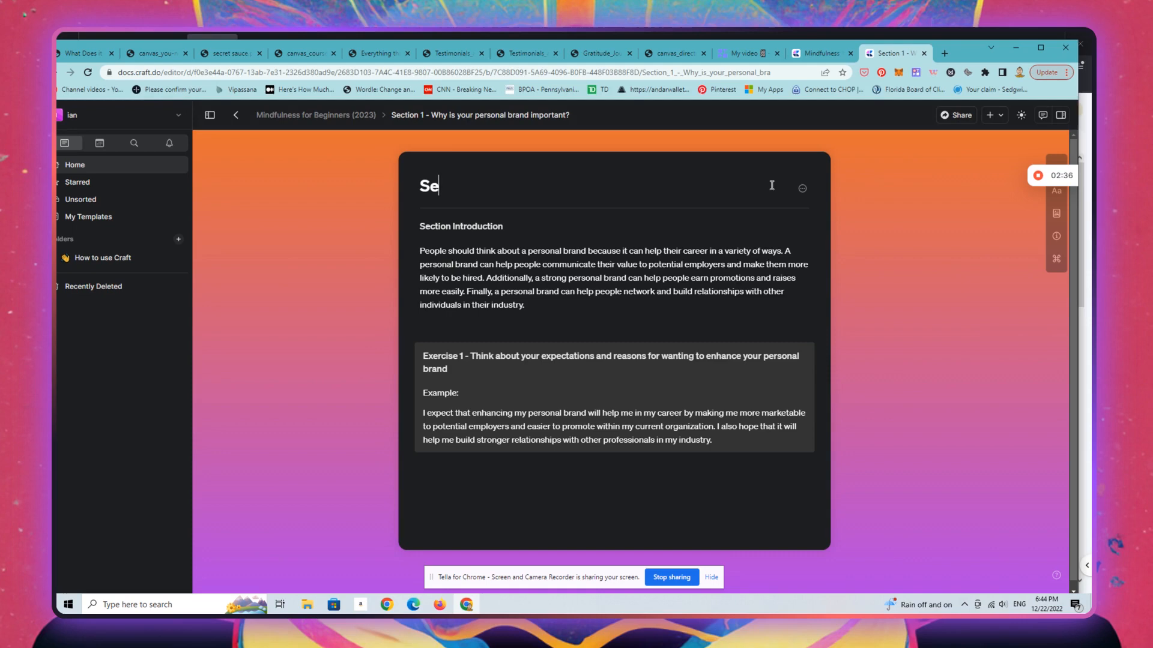
{"action": "key", "text": "BackSpace"}
{"action": "key", "text": "BackSpace"}
{"action": "type", "text": "Your"}
{"action": "type", "text": " first course on"}
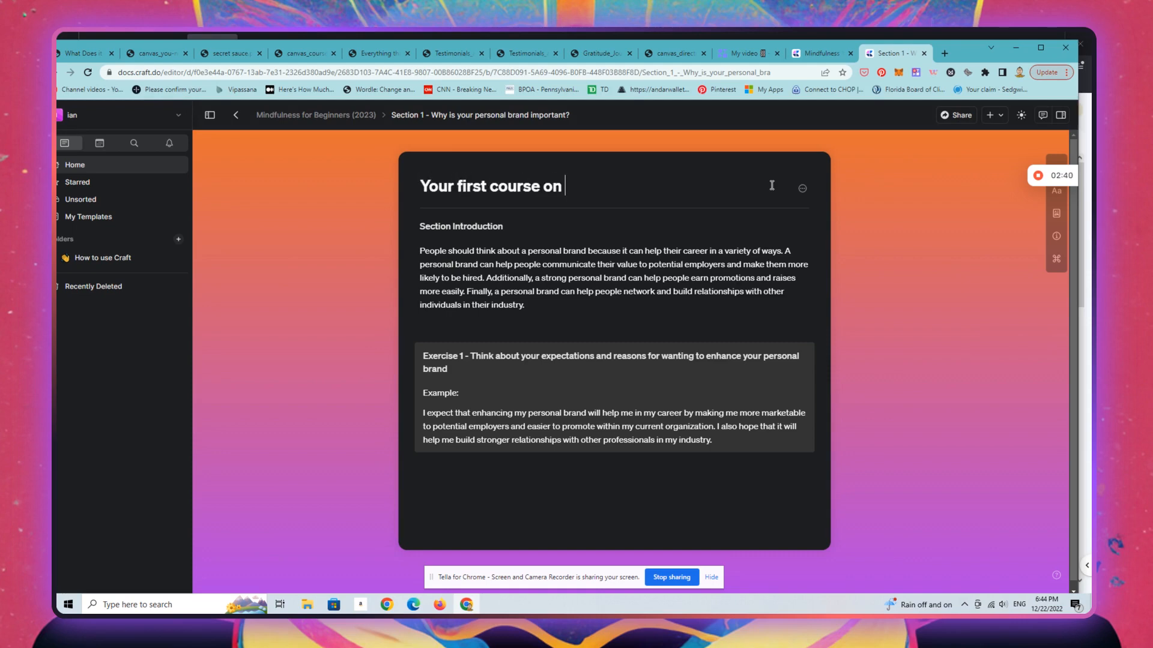
{"action": "type", "text": " Craft!"}
{"action": "left_click", "coordinate": [301, 115]}
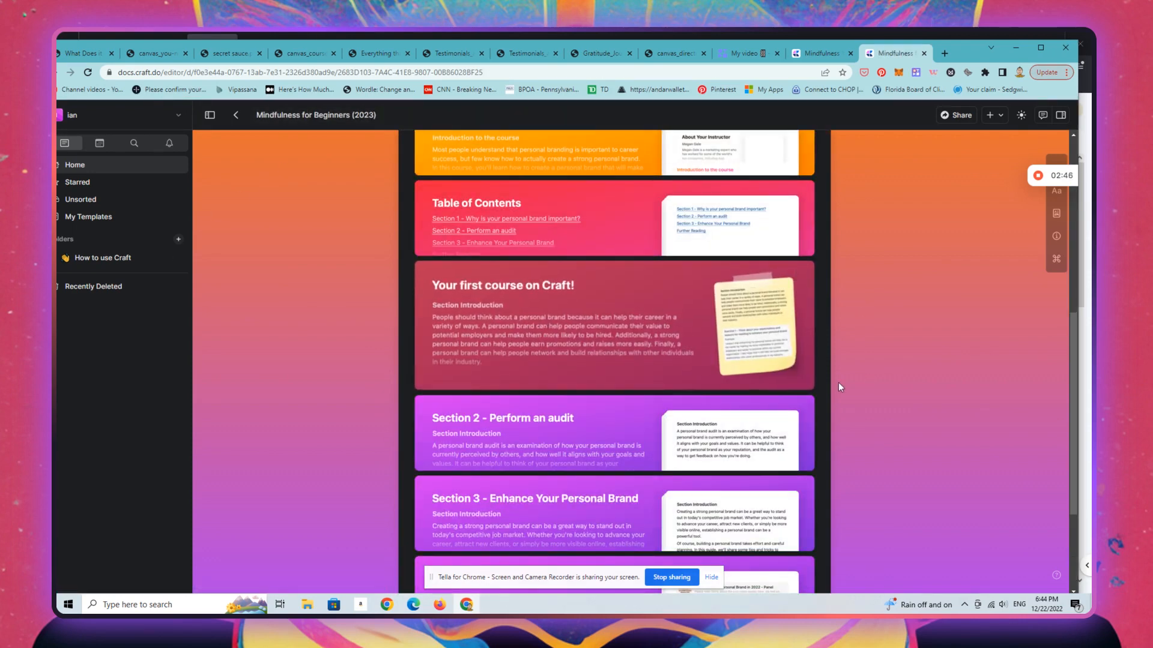
Step: Review the course's available export formats in the Share panel, then return to web sharing
{"action": "left_click", "coordinate": [948, 115]}
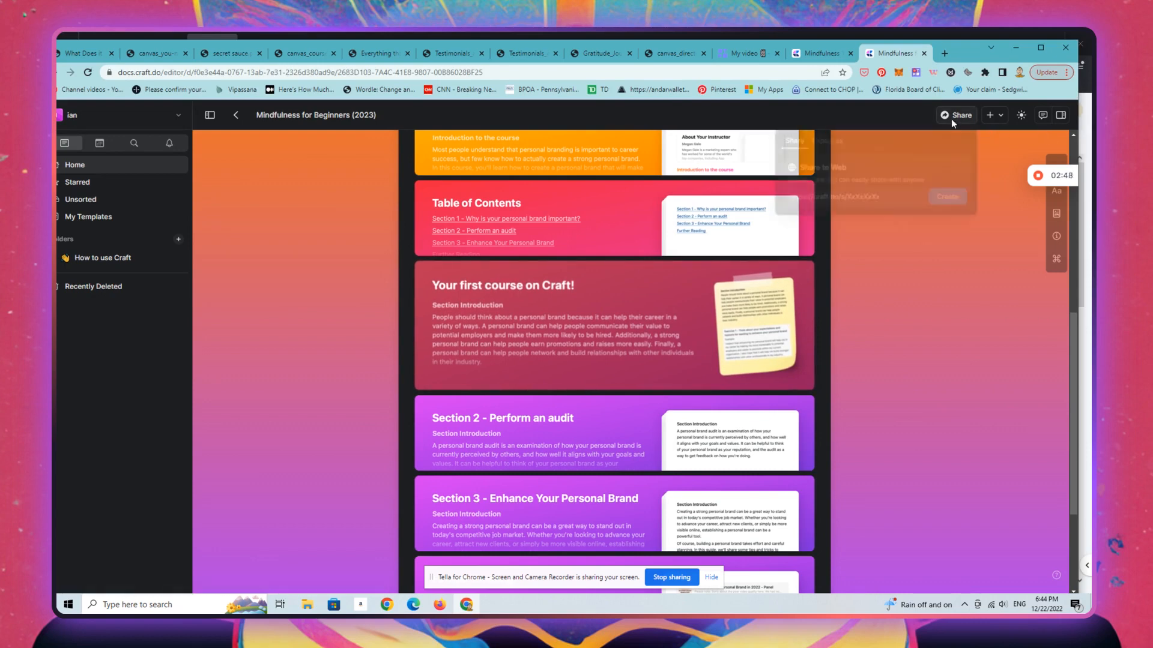
{"action": "left_click", "coordinate": [821, 142]}
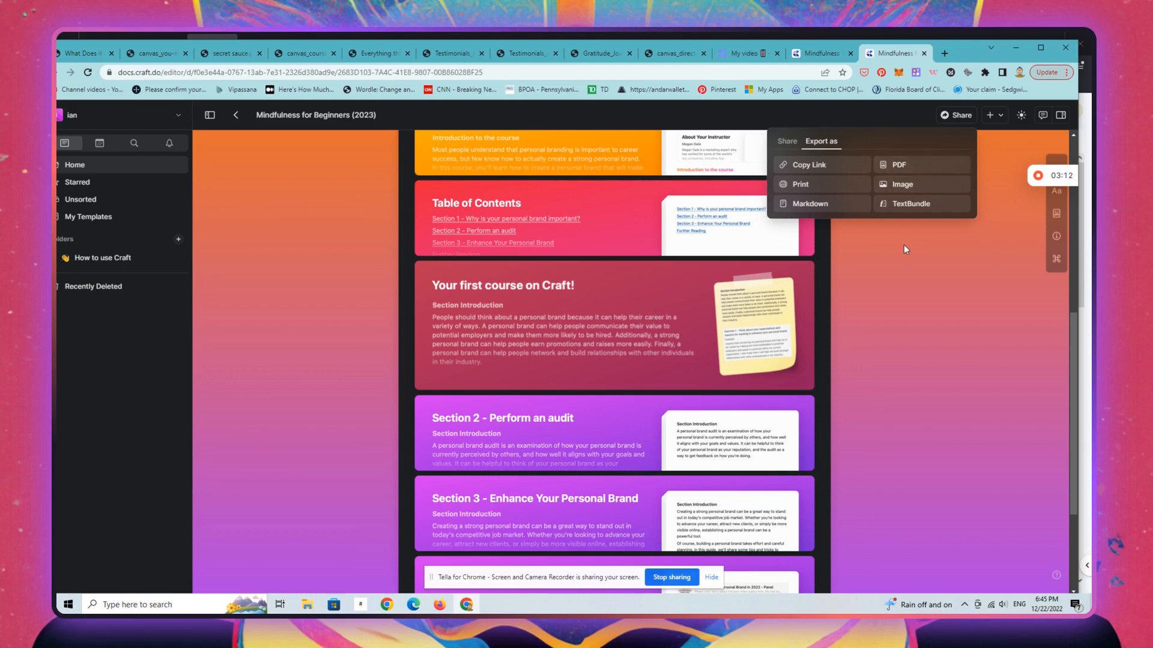
{"action": "left_click", "coordinate": [787, 141]}
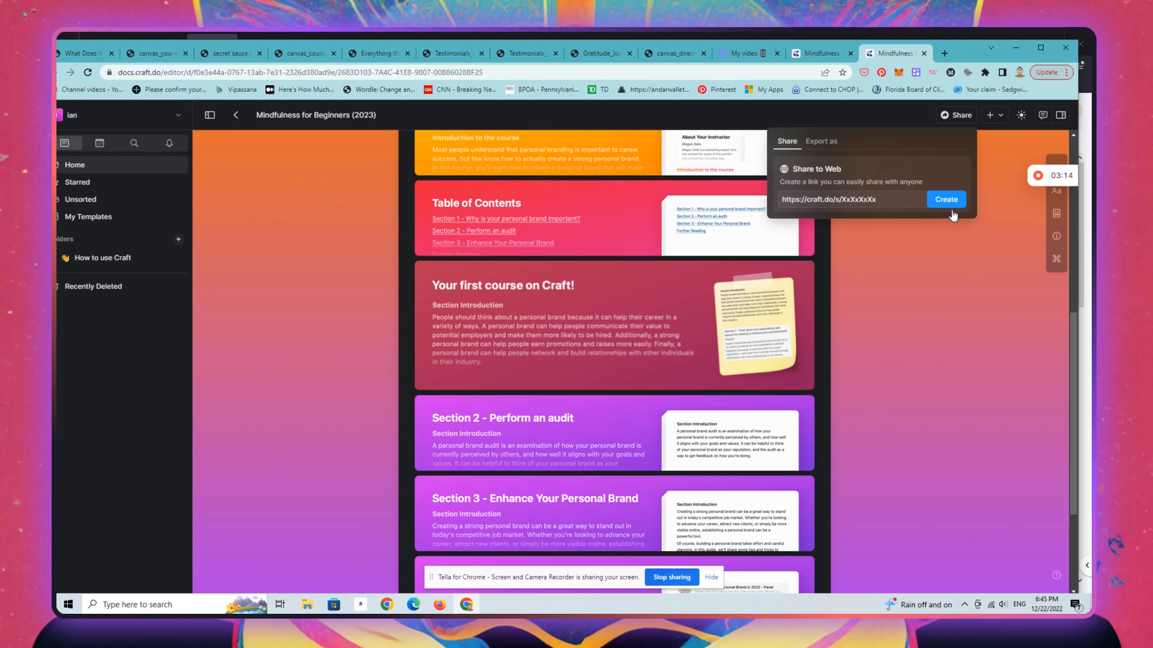
Step: Create a secret web link for the course, copy it and load it in the browser
{"action": "left_click", "coordinate": [946, 200]}
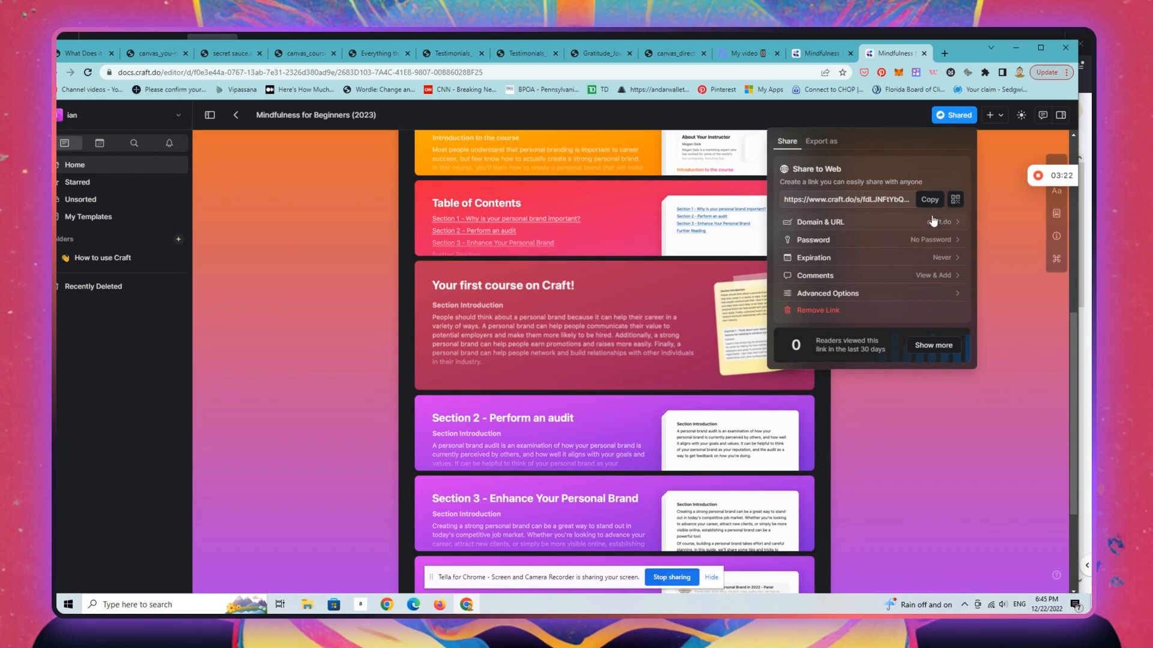
{"action": "left_click", "coordinate": [930, 200]}
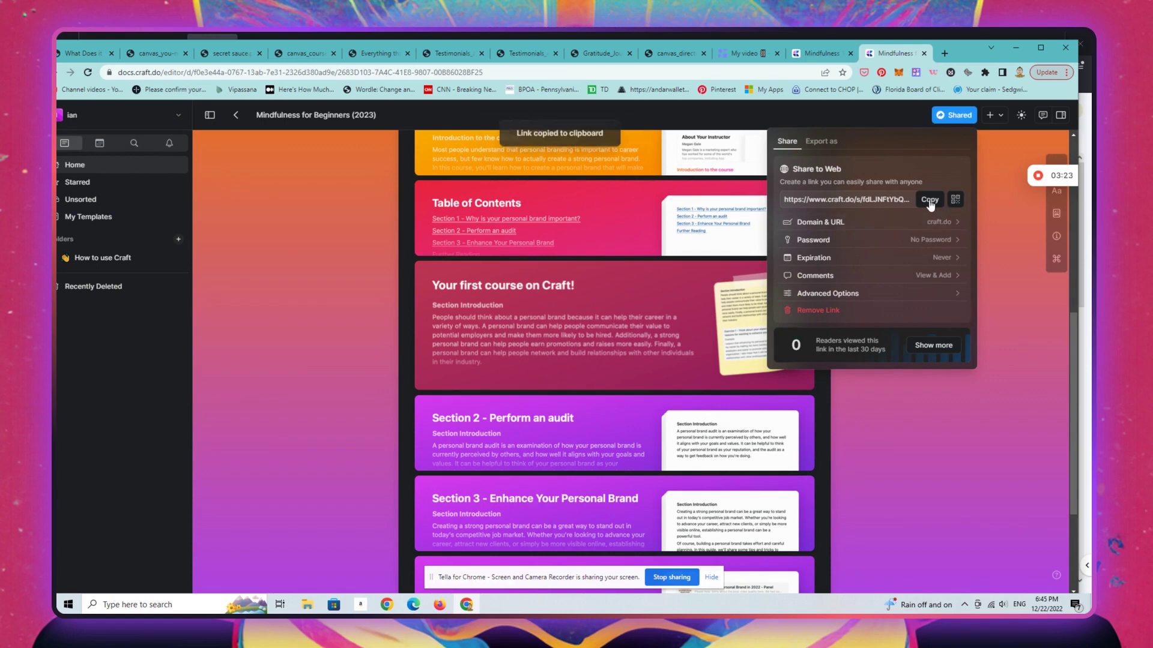
{"action": "left_click", "coordinate": [643, 72]}
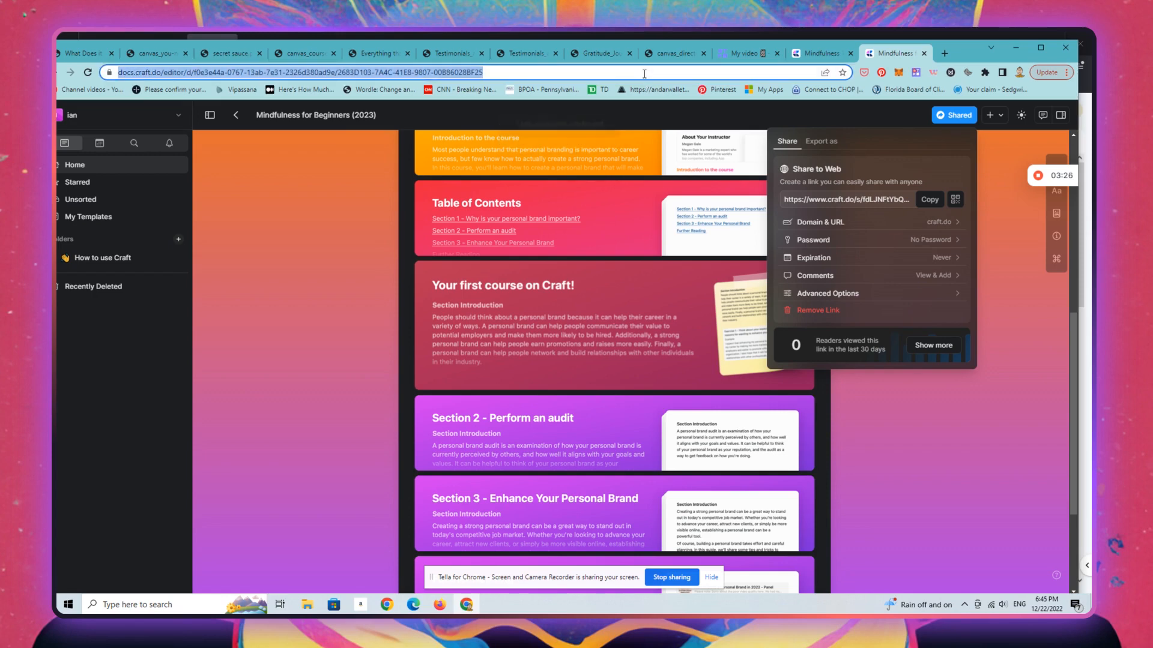
{"action": "key", "text": "ctrl+v"}
{"action": "key", "text": "Return"}
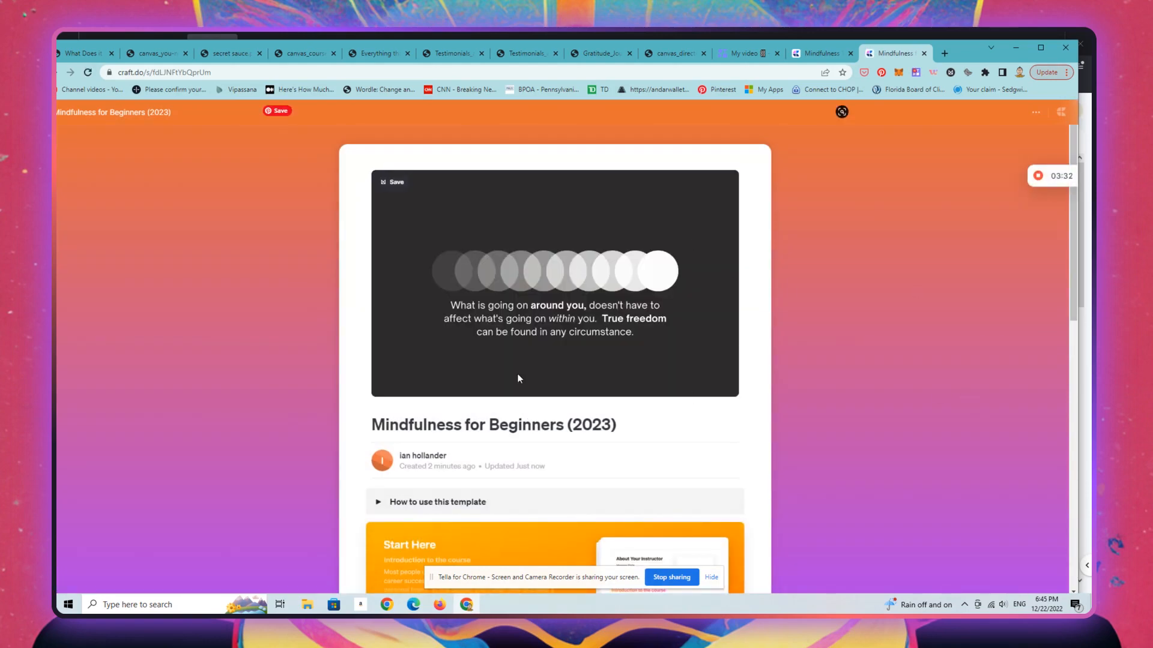
{"action": "left_click_drag", "start_coordinate": [1073, 262], "coordinate": [1050, 518]}
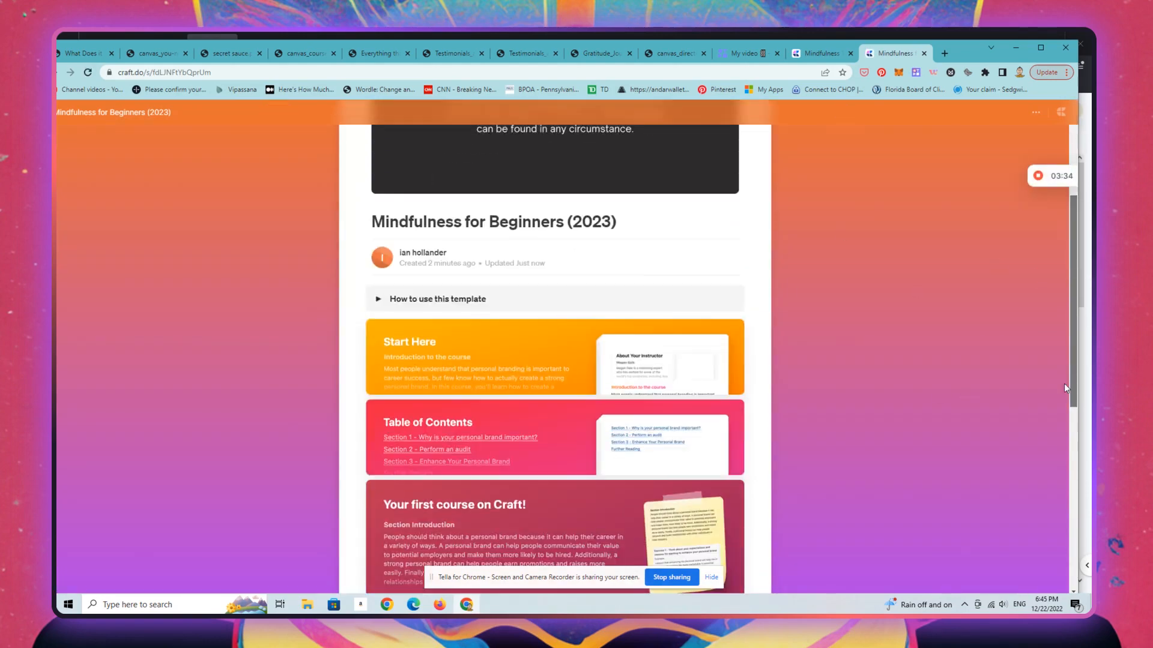
{"action": "scroll", "coordinate": [1048, 453], "scroll_direction": "up", "scroll_amount": 5}
Step: Browse the published course's five section cards, then bring up the Craft homepage in a new tab
{"action": "left_click", "coordinate": [505, 297]}
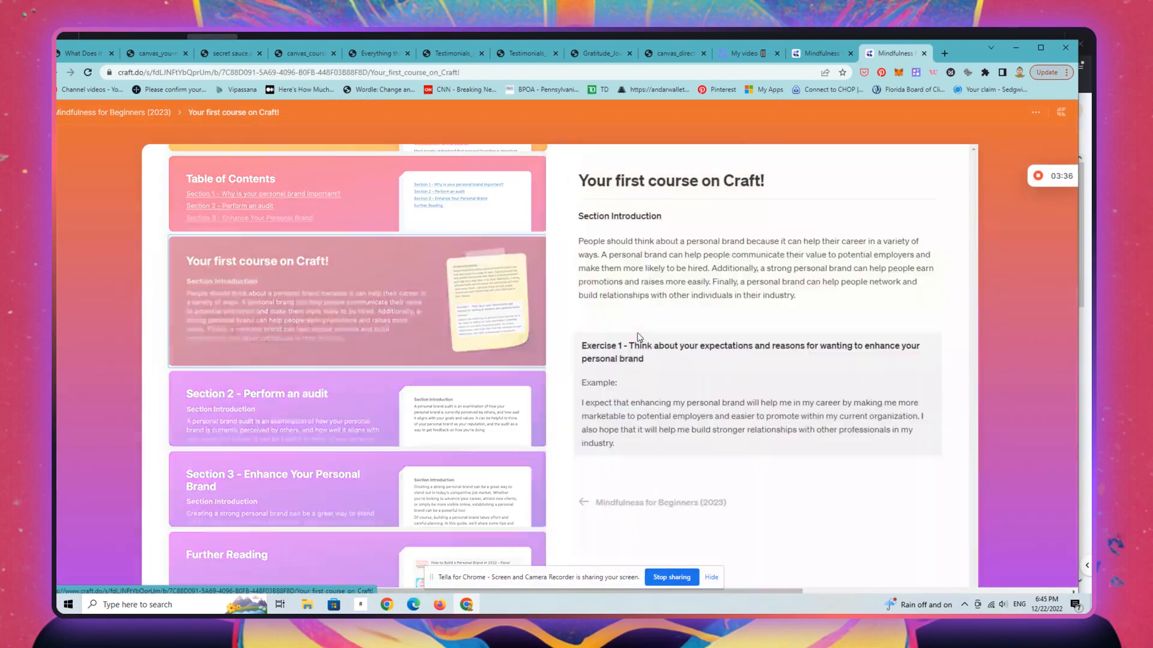
{"action": "left_click", "coordinate": [333, 404]}
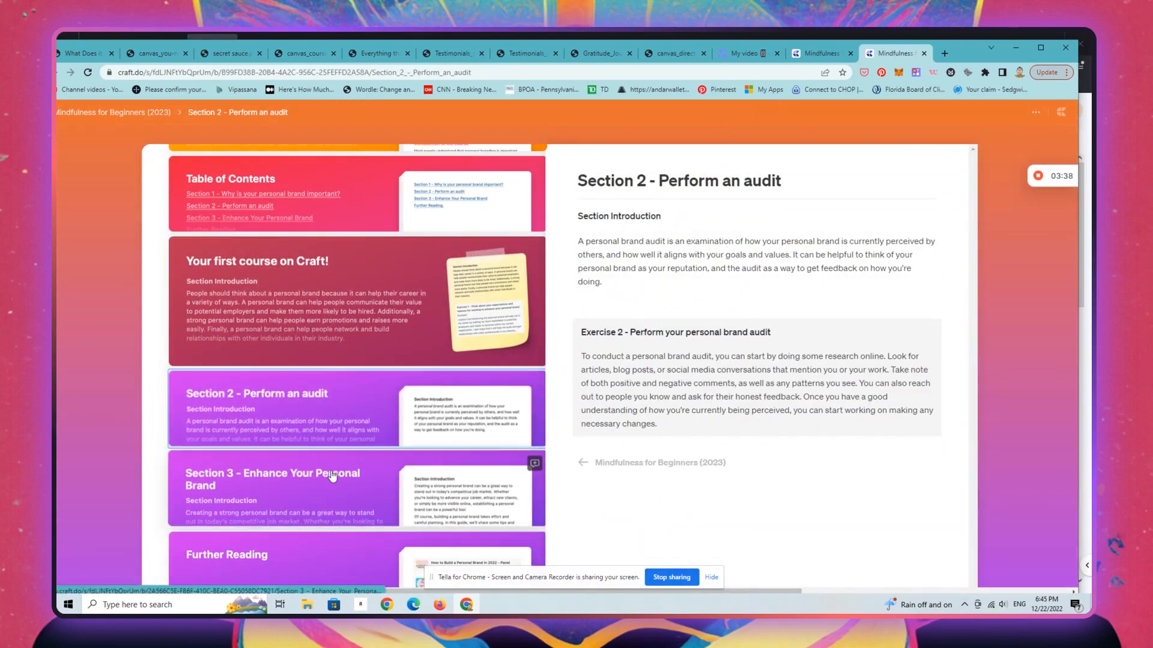
{"action": "left_click", "coordinate": [332, 478]}
{"action": "left_click", "coordinate": [334, 554]}
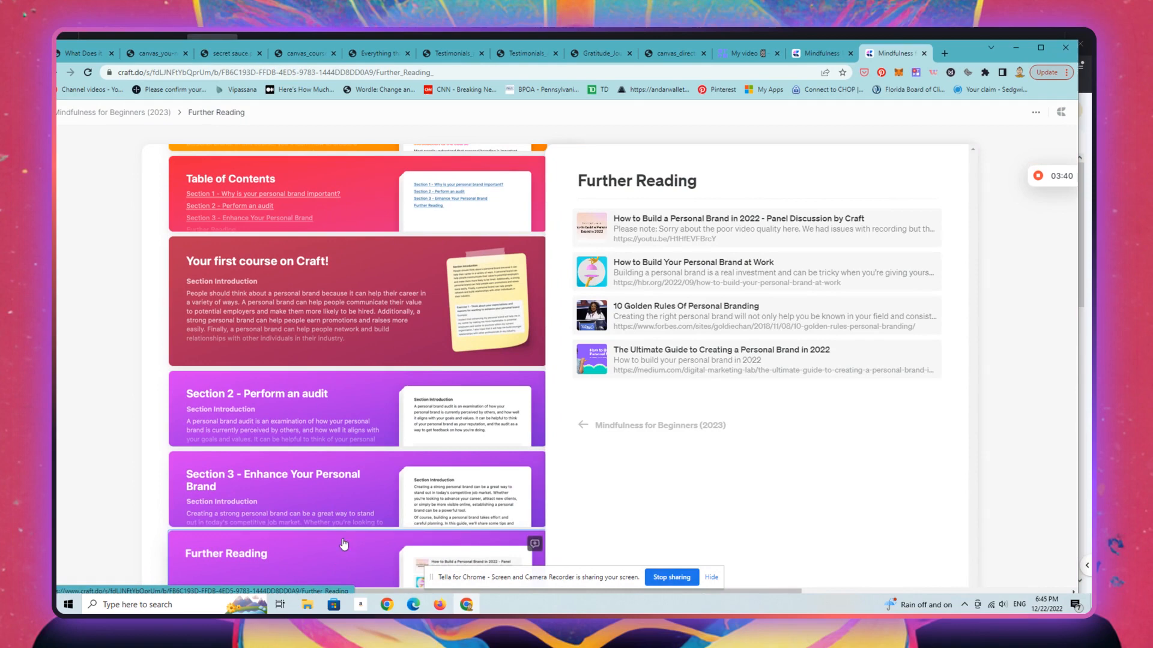
{"action": "left_click", "coordinate": [367, 215]}
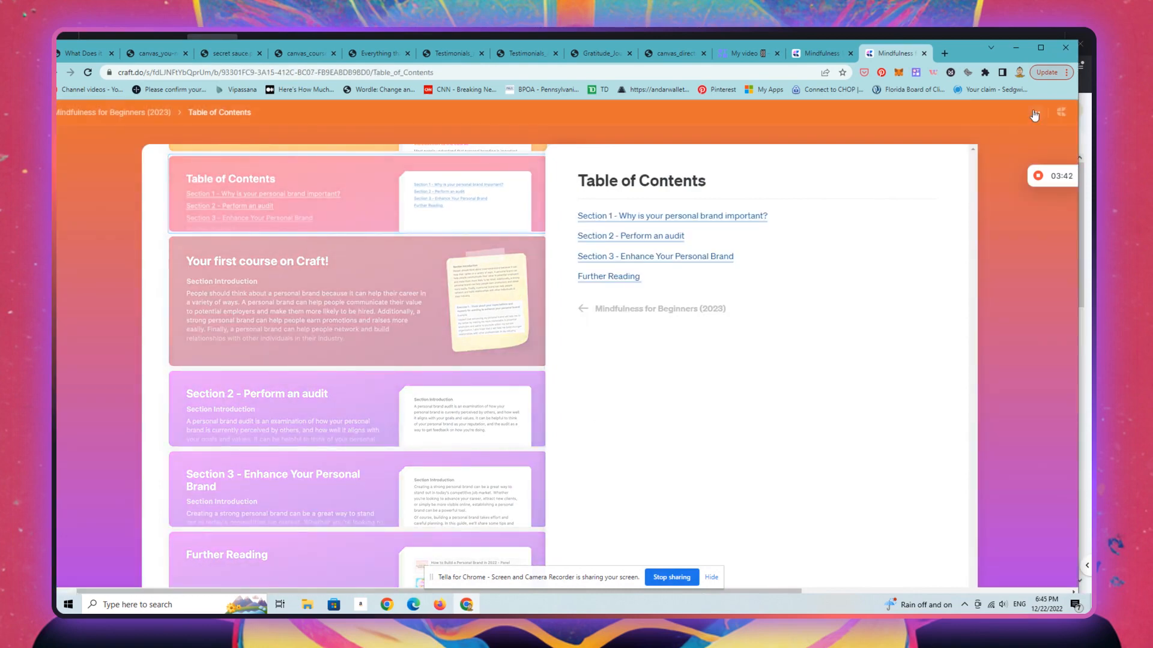
{"action": "left_click", "coordinate": [1035, 114]}
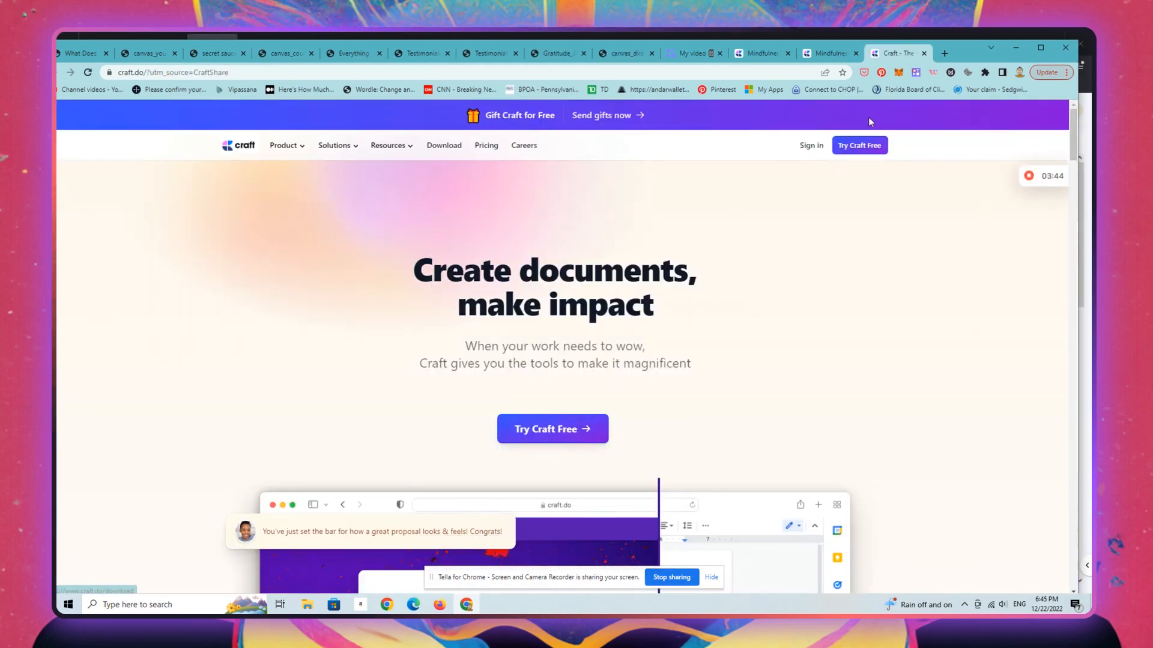
Step: Switch to the published Mindfulness 101 page and open it in the Craft editor
{"action": "left_click", "coordinate": [832, 52]}
{"action": "left_click", "coordinate": [759, 53]}
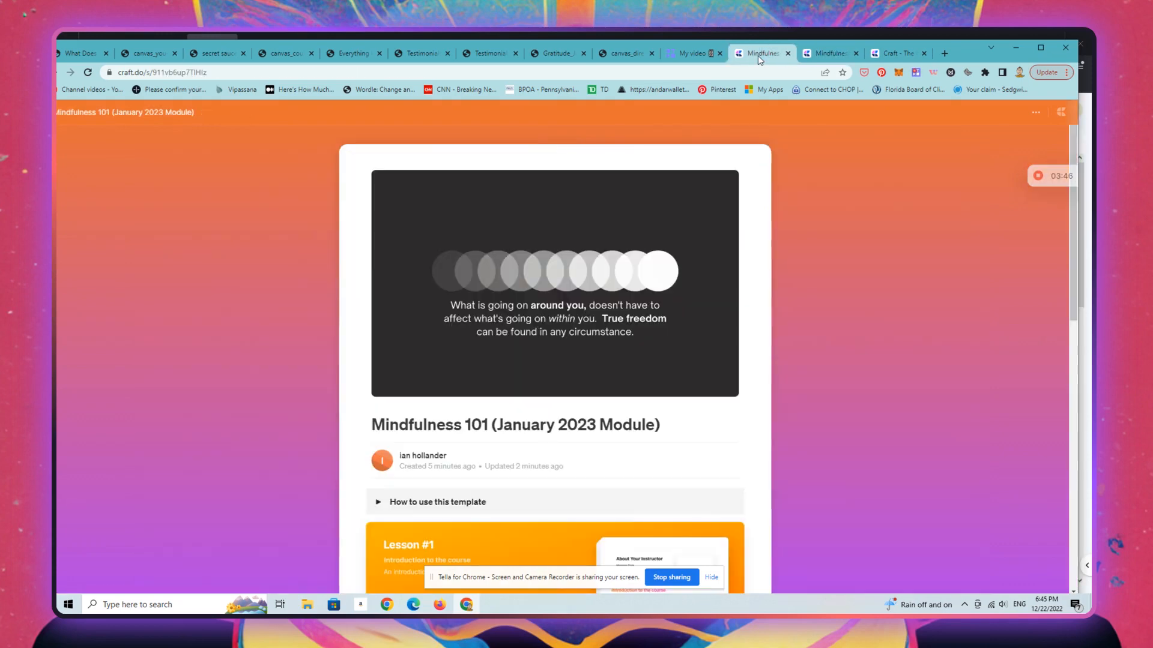
{"action": "left_click", "coordinate": [1037, 111]}
{"action": "left_click", "coordinate": [991, 137]}
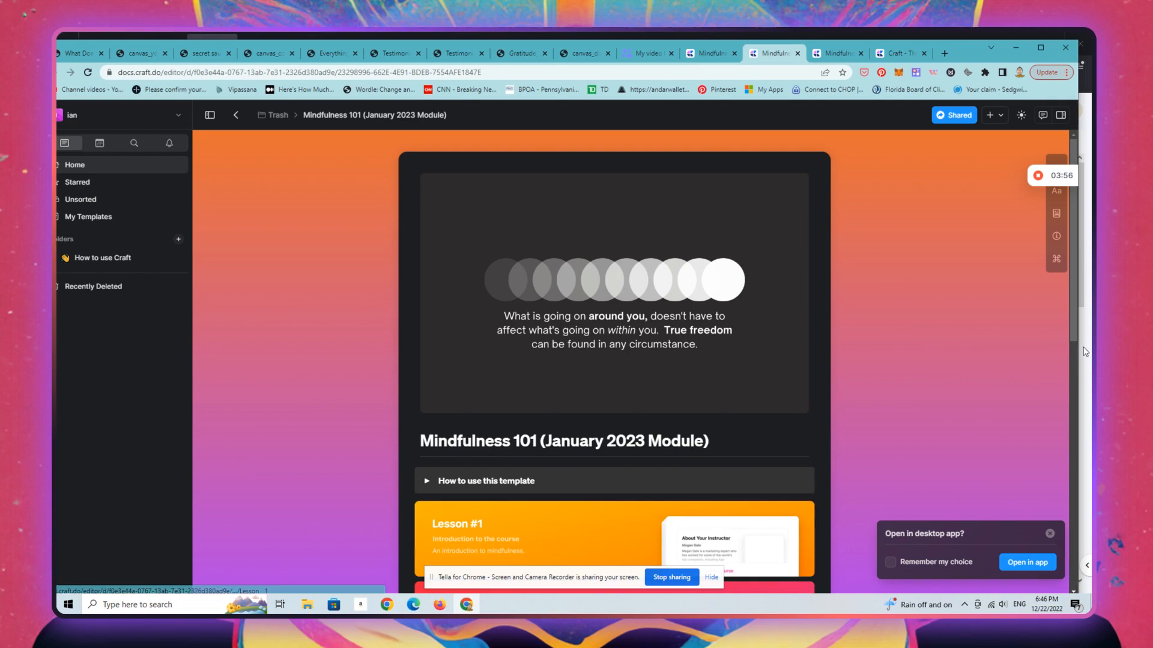
Step: Give the Lesson #1 card a pink-and-blue marble background with emoji decoration led by a kissing face
{"action": "left_click", "coordinate": [802, 513]}
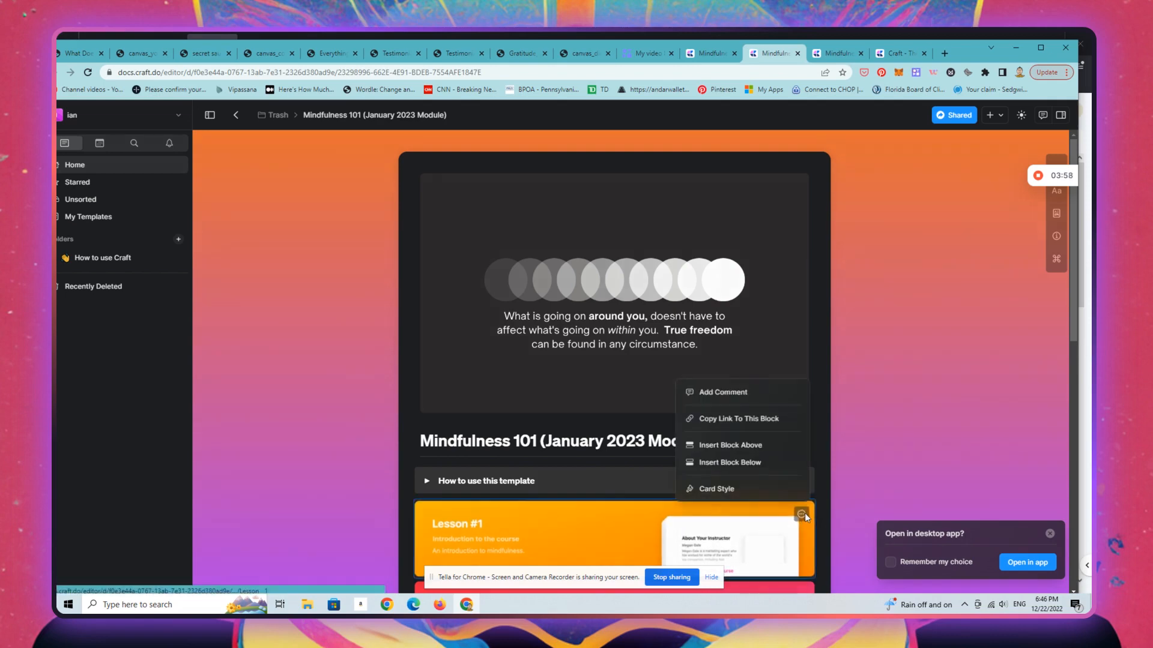
{"action": "left_click", "coordinate": [755, 490]}
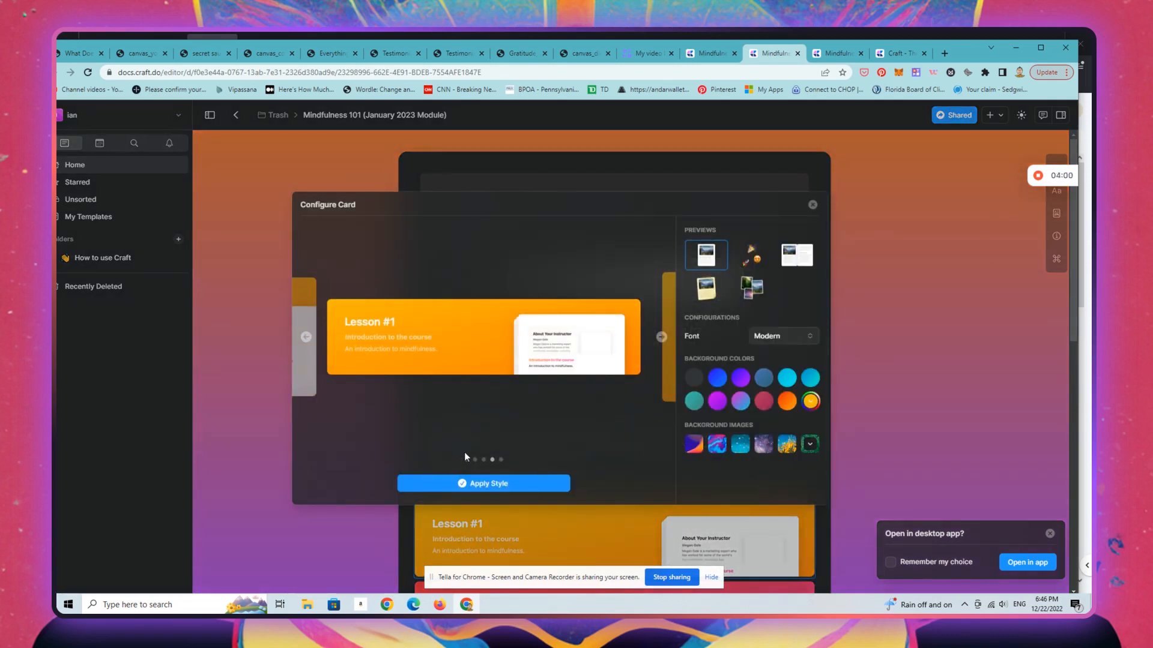
{"action": "left_click", "coordinate": [716, 445]}
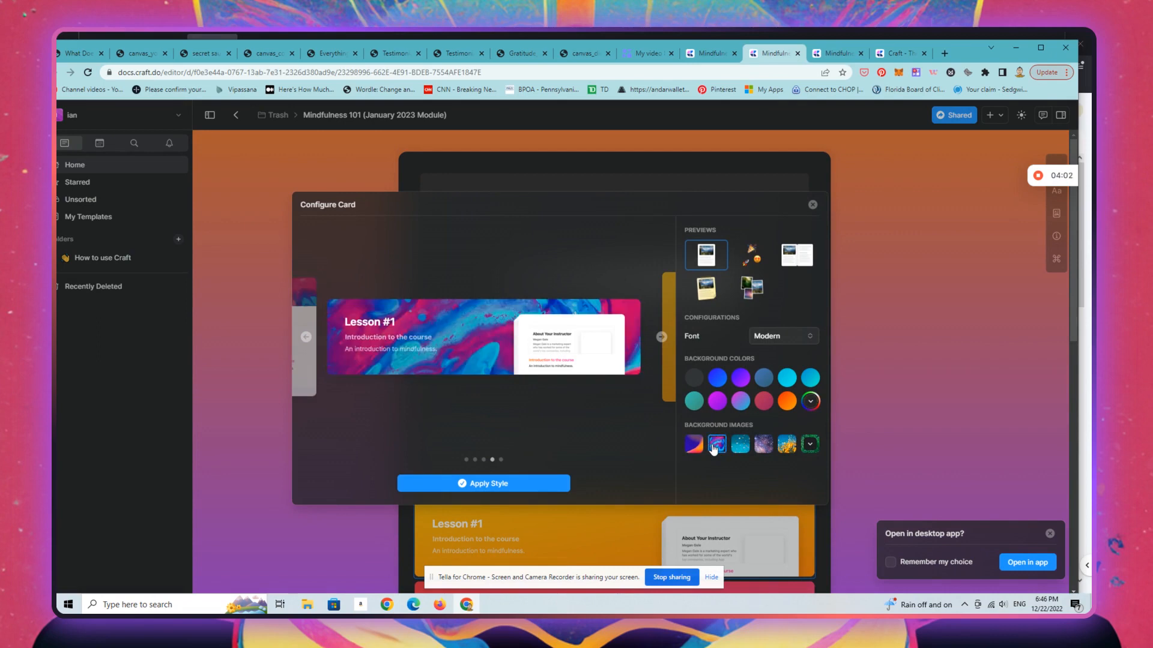
{"action": "left_click", "coordinate": [744, 258]}
{"action": "left_click", "coordinate": [792, 360]}
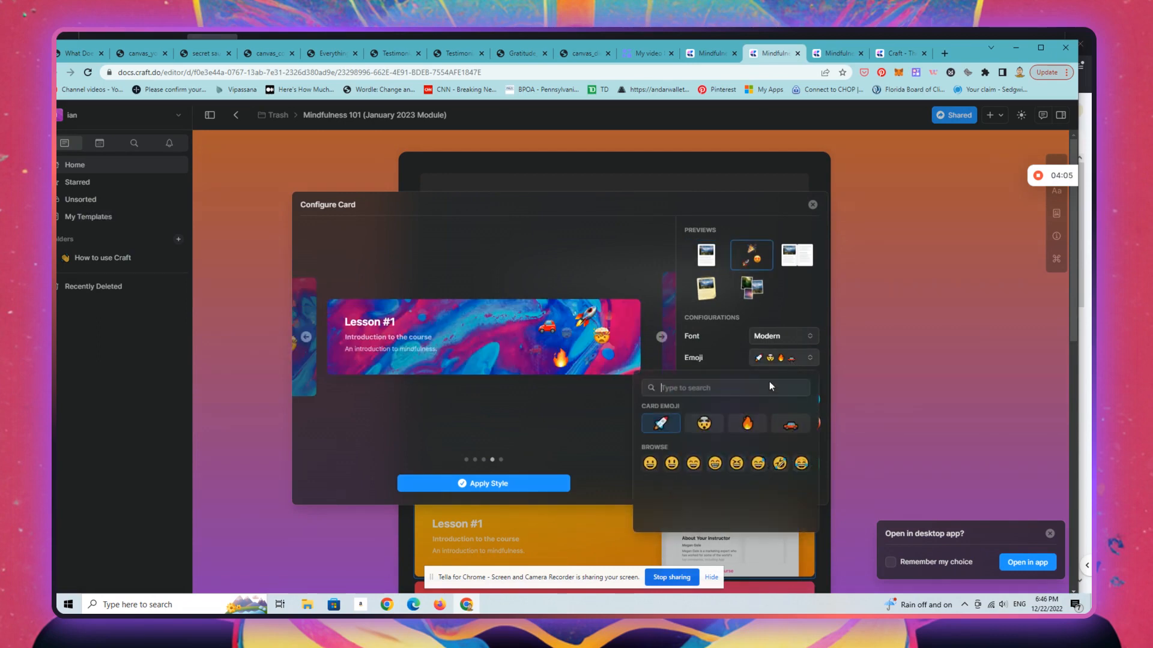
{"action": "left_click", "coordinate": [715, 464]}
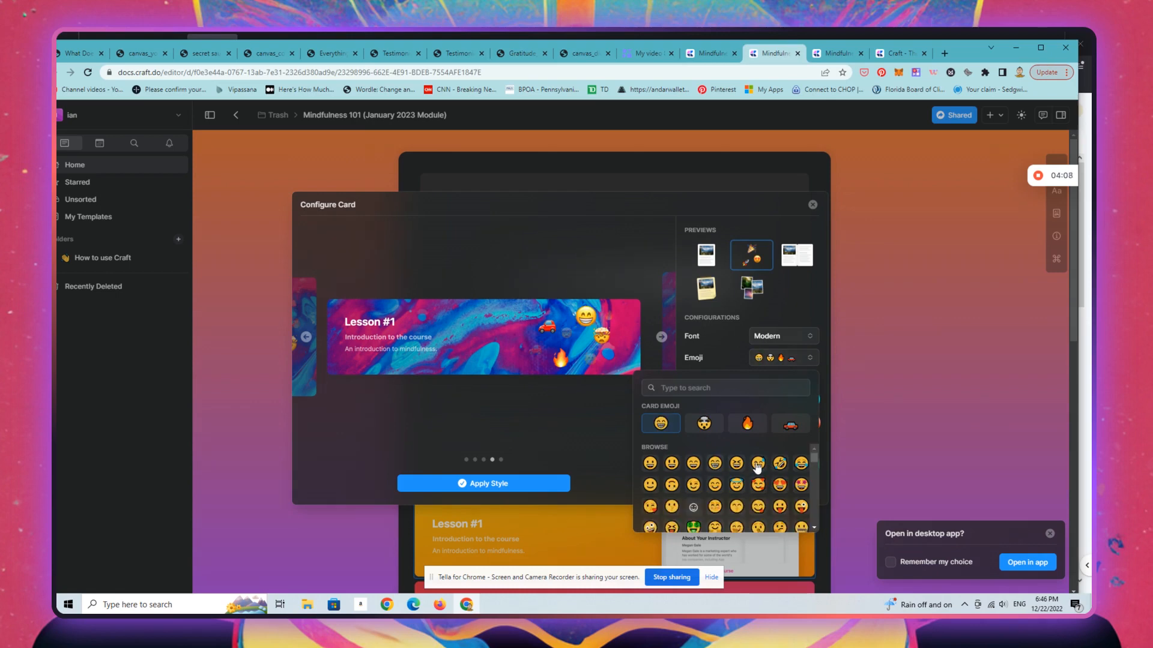
{"action": "left_click", "coordinate": [693, 508]}
{"action": "left_click", "coordinate": [651, 508]}
{"action": "left_click", "coordinate": [535, 495]}
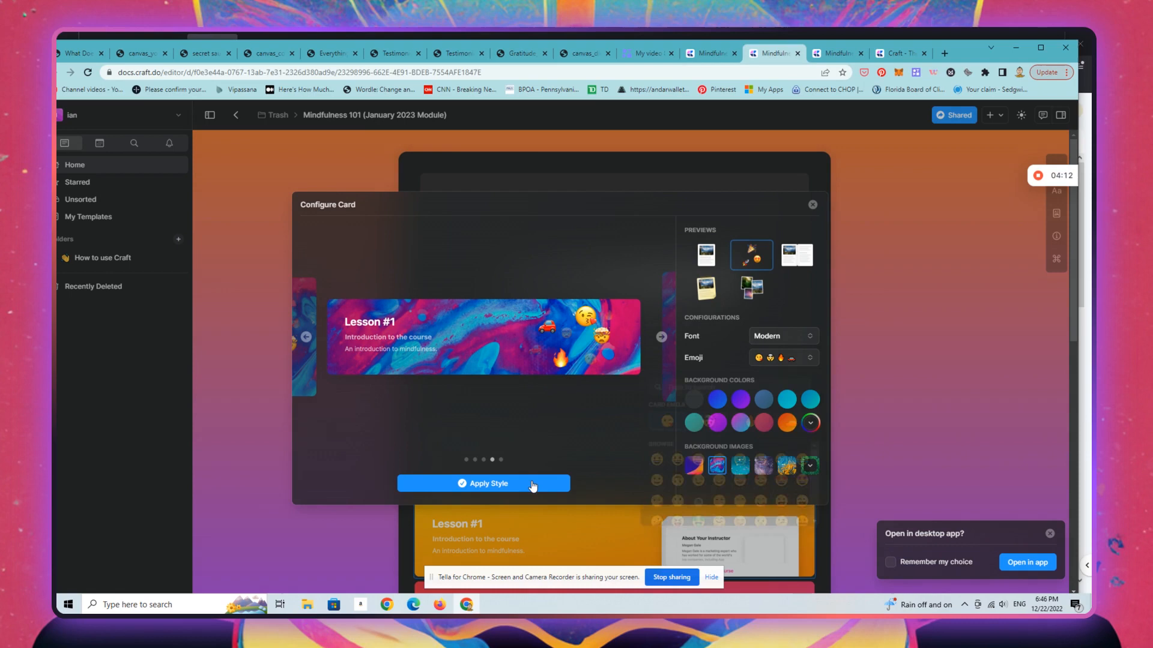
{"action": "left_click", "coordinate": [533, 487]}
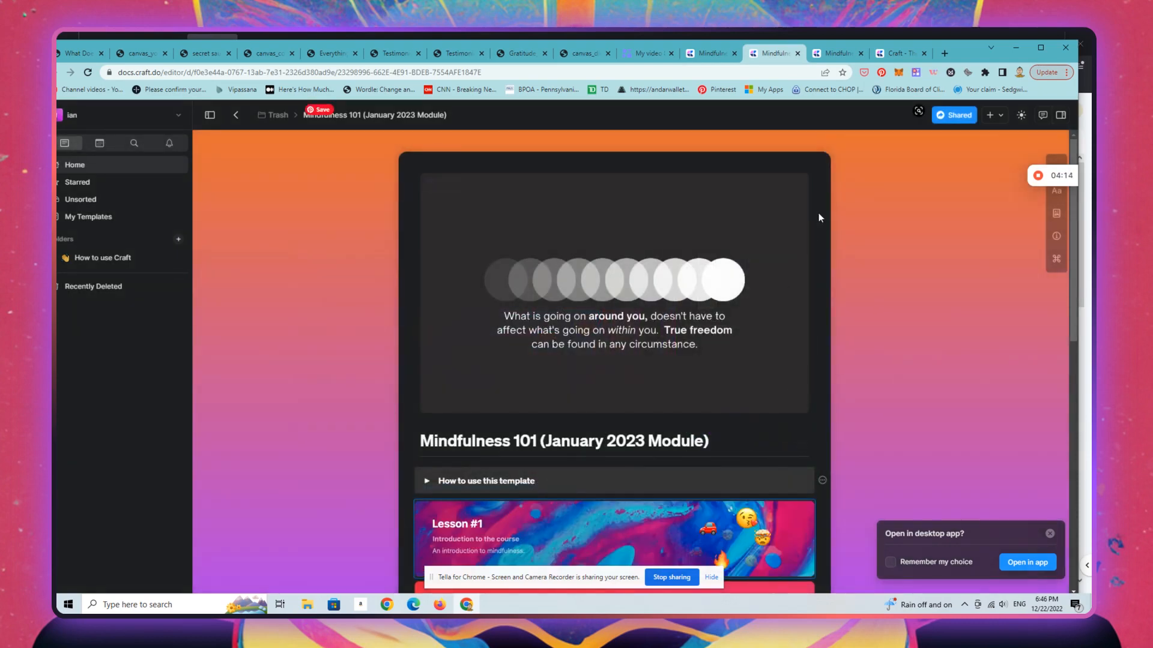
Step: Return to the published Mindfulness for Beginners (2023) top page and reload it
{"action": "left_click", "coordinate": [836, 53]}
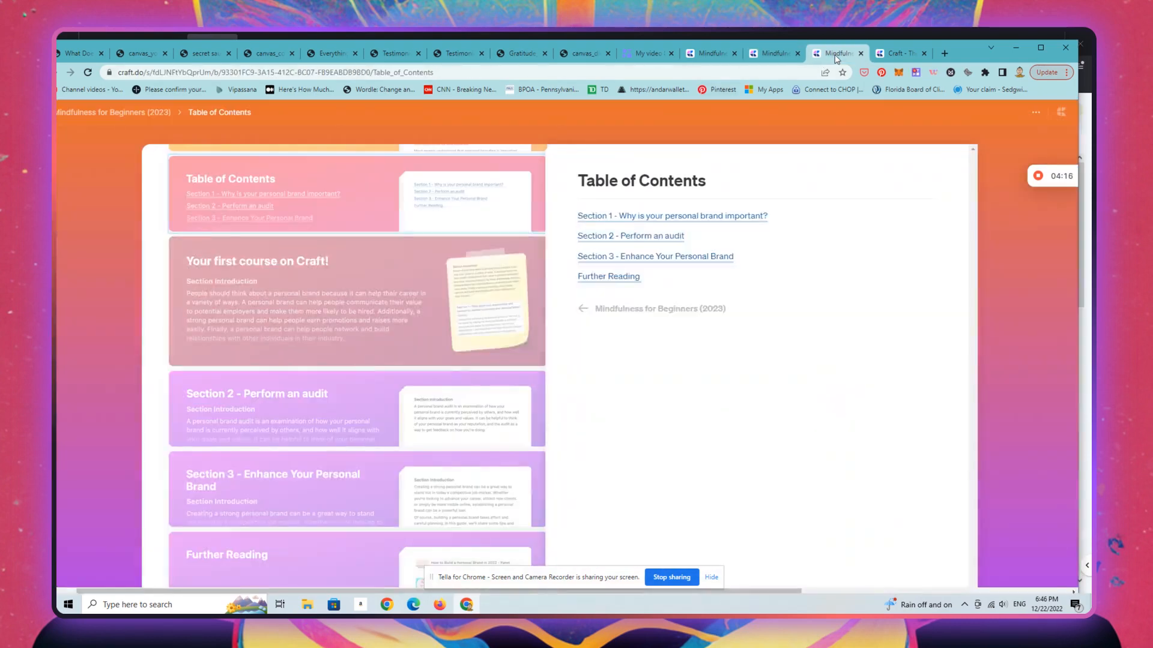
{"action": "left_click", "coordinate": [901, 54]}
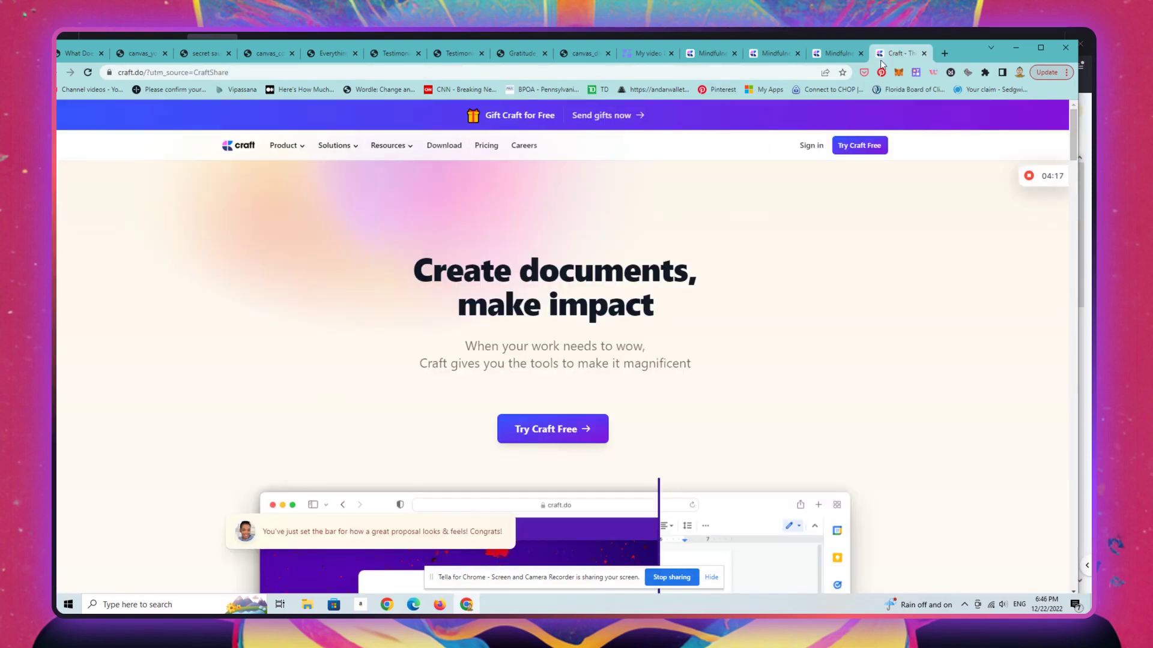
{"action": "left_click", "coordinate": [833, 53]}
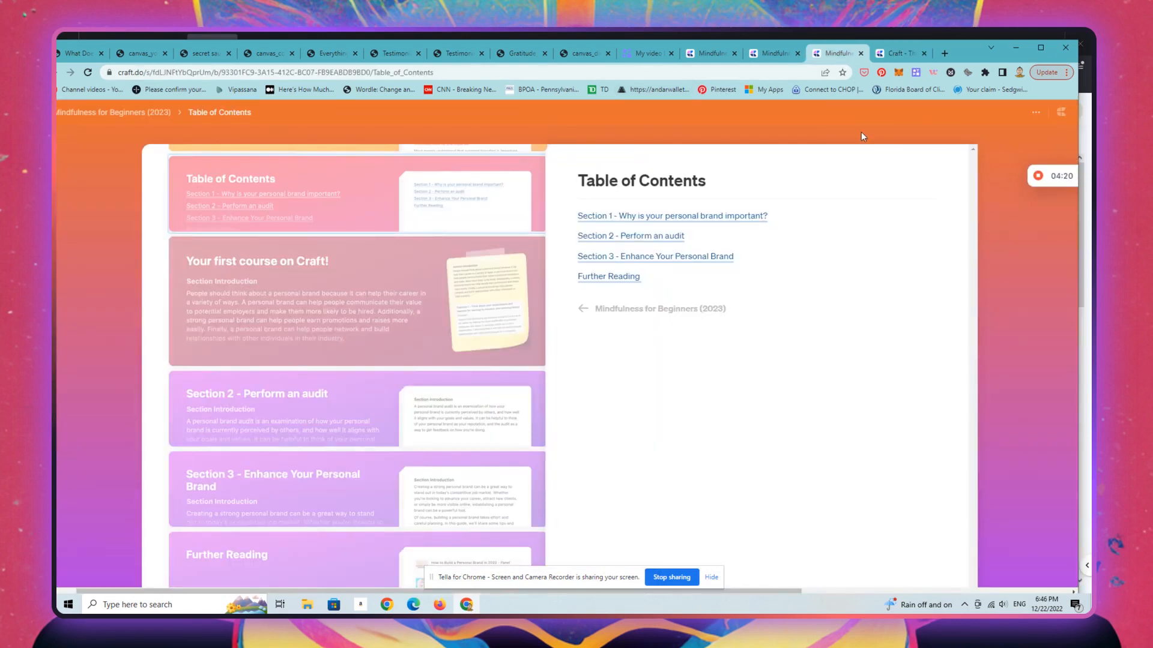
{"action": "left_click", "coordinate": [132, 113]}
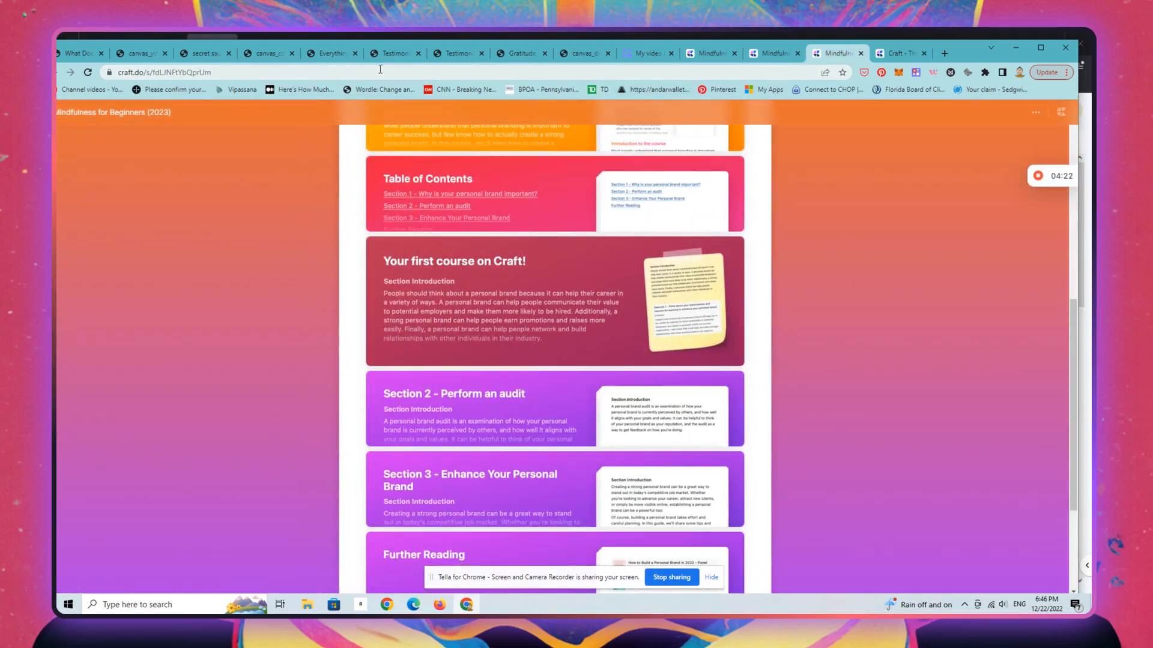
{"action": "left_click", "coordinate": [380, 72]}
{"action": "key", "text": "Return"}
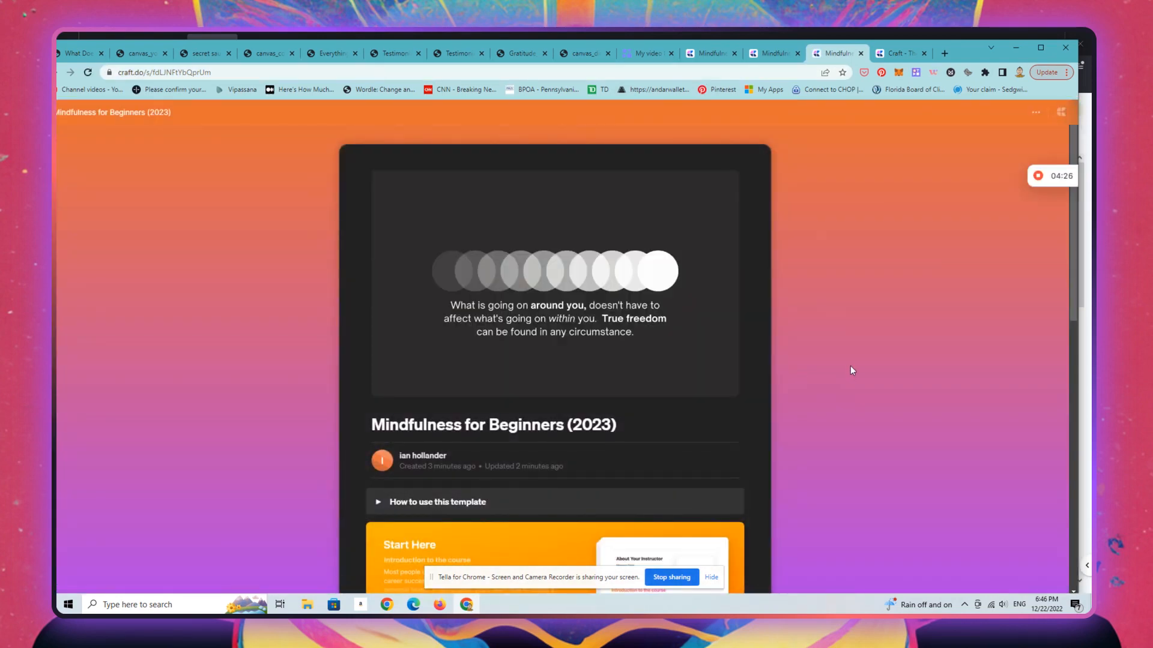
{"action": "scroll", "coordinate": [851, 366], "scroll_direction": "down", "scroll_amount": 2}
{"action": "scroll", "coordinate": [851, 366], "scroll_direction": "down", "scroll_amount": 5}
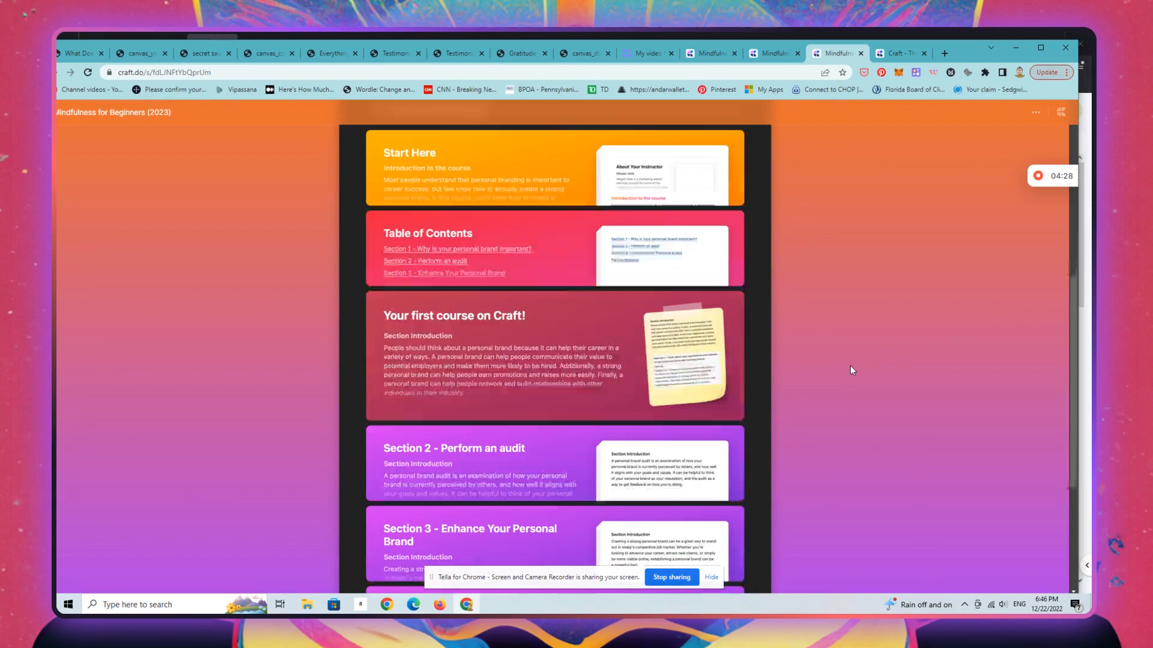
{"action": "scroll", "coordinate": [851, 366], "scroll_direction": "down", "scroll_amount": 3}
{"action": "scroll", "coordinate": [850, 366], "scroll_direction": "down", "scroll_amount": 3}
{"action": "scroll", "coordinate": [851, 365], "scroll_direction": "down", "scroll_amount": 3}
{"action": "scroll", "coordinate": [850, 366], "scroll_direction": "up", "scroll_amount": 1}
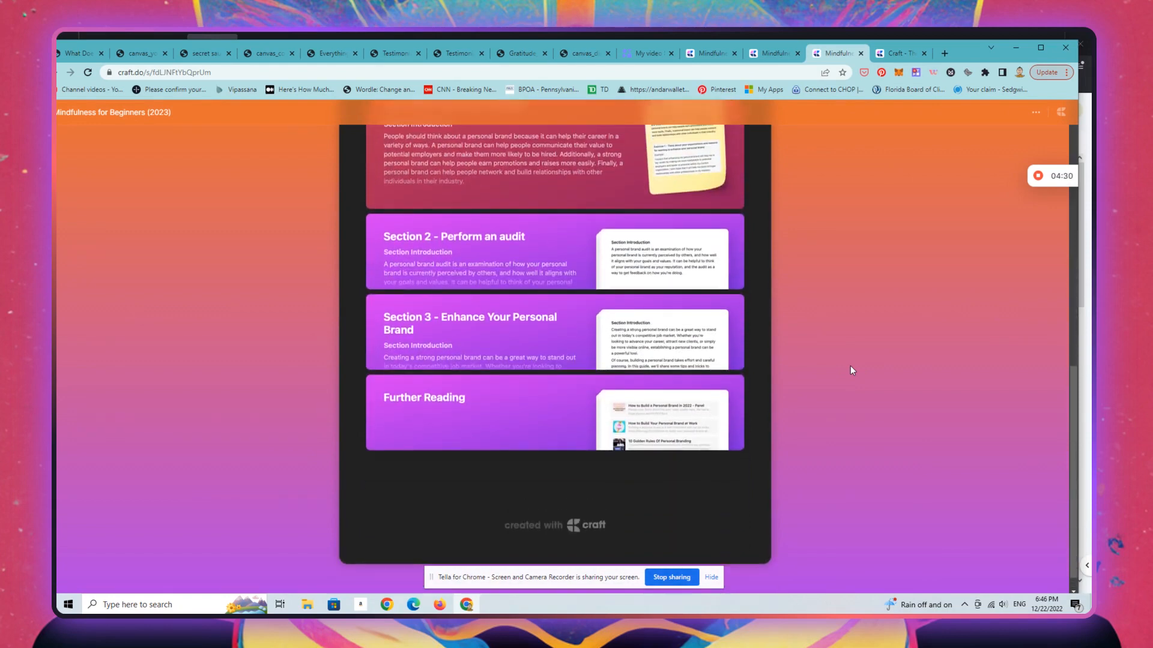
{"action": "scroll", "coordinate": [850, 365], "scroll_direction": "up", "scroll_amount": 1}
{"action": "scroll", "coordinate": [851, 365], "scroll_direction": "up", "scroll_amount": 8}
{"action": "scroll", "coordinate": [850, 365], "scroll_direction": "up", "scroll_amount": 2}
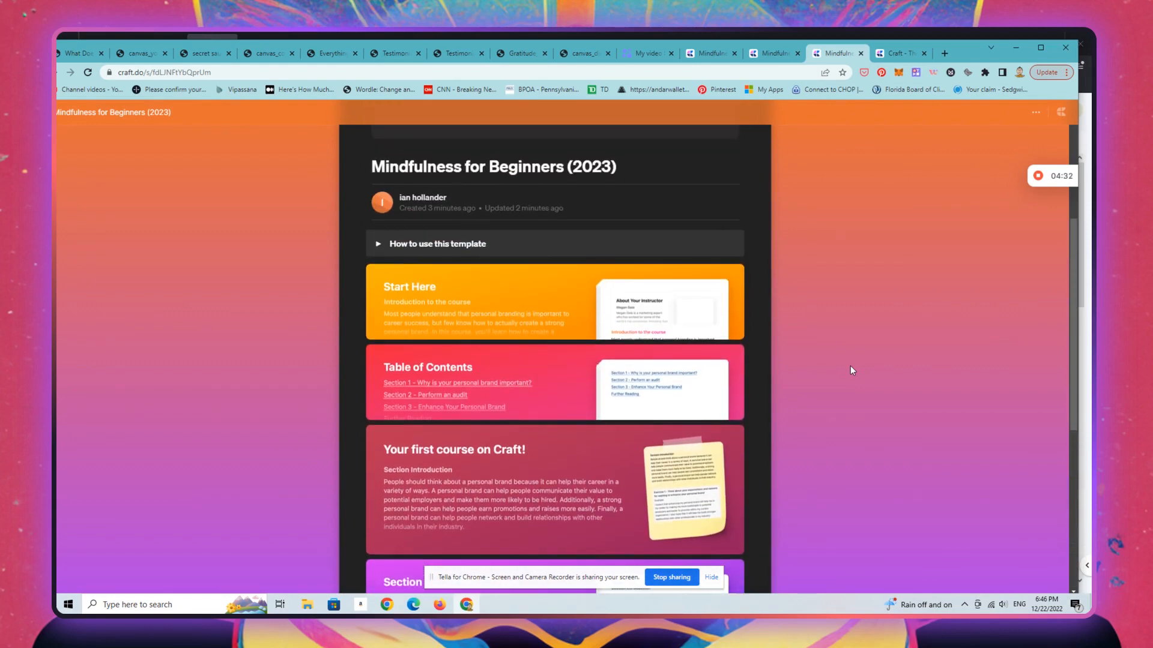
Step: Browse the Start Here, Table of Contents, Your first course, Section 2 and Further Reading sections
{"action": "left_click", "coordinate": [540, 325]}
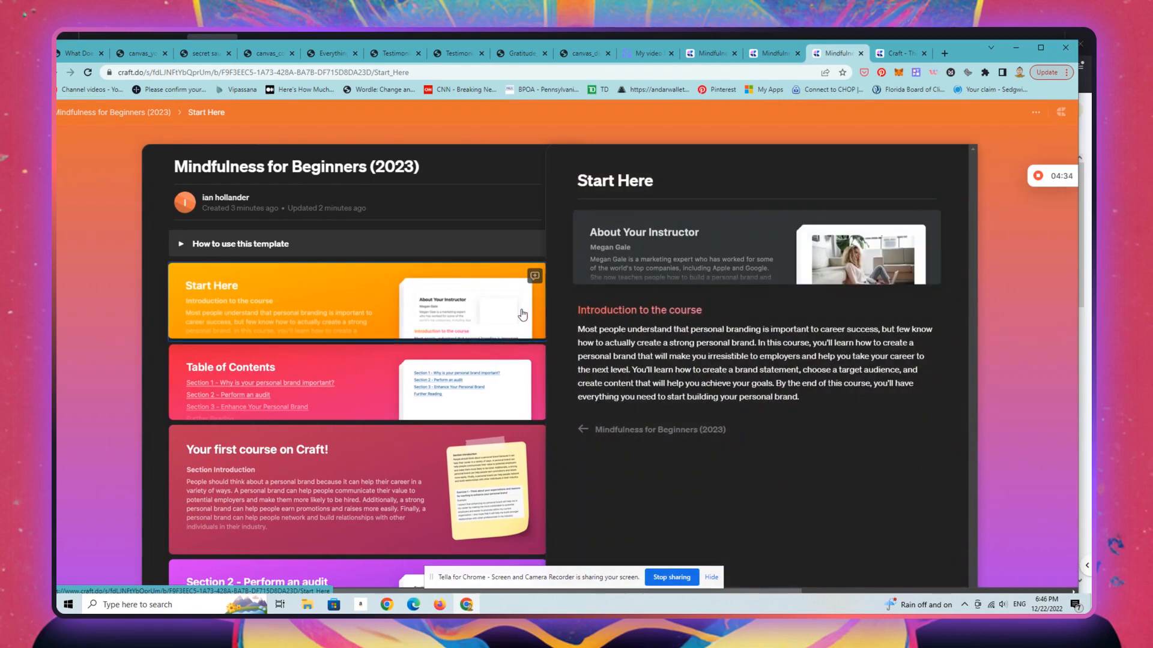
{"action": "left_click", "coordinate": [436, 377]}
{"action": "left_click", "coordinate": [409, 449]}
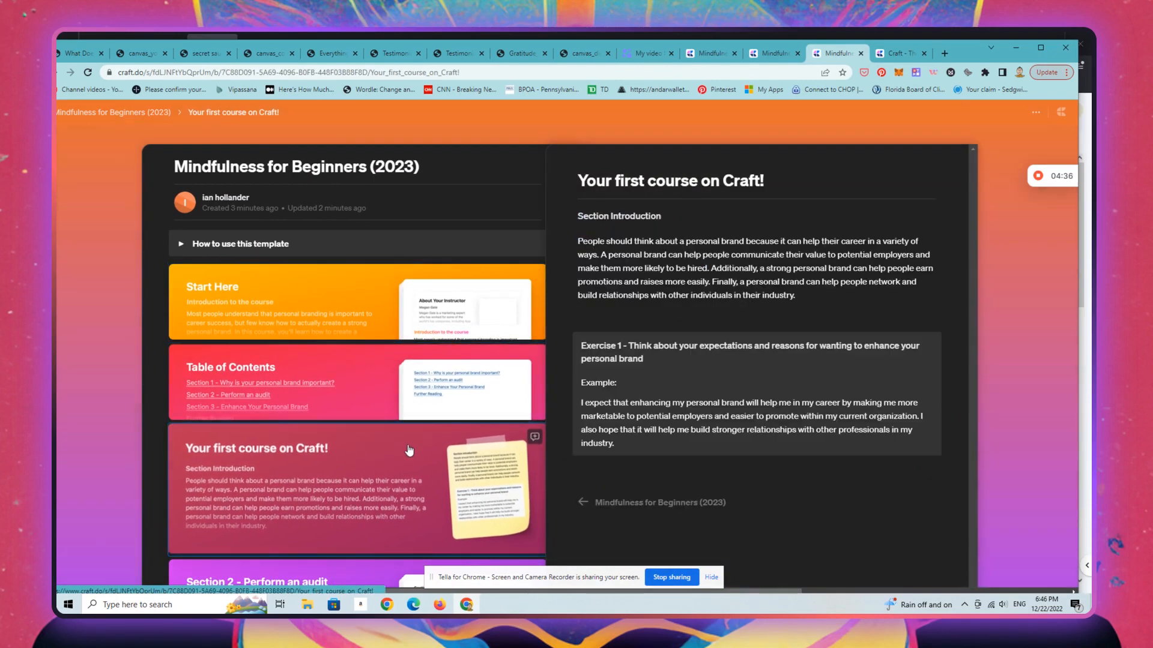
{"action": "left_click", "coordinate": [398, 570]}
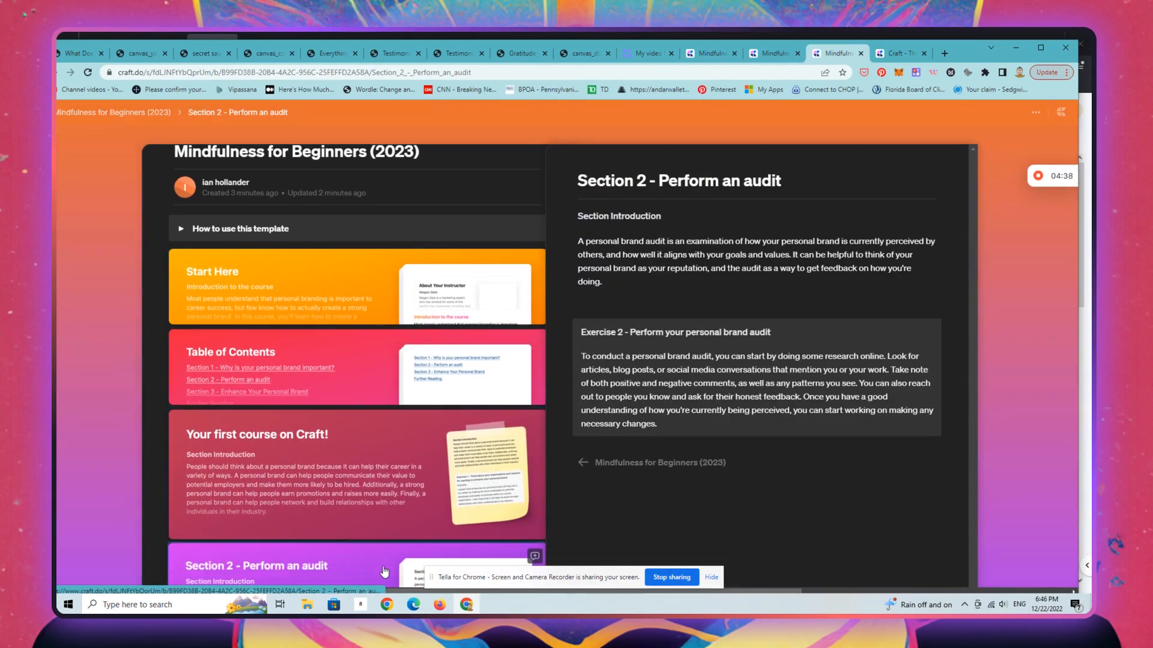
{"action": "scroll", "coordinate": [388, 558], "scroll_direction": "down", "scroll_amount": 2}
{"action": "scroll", "coordinate": [383, 565], "scroll_direction": "down", "scroll_amount": 2}
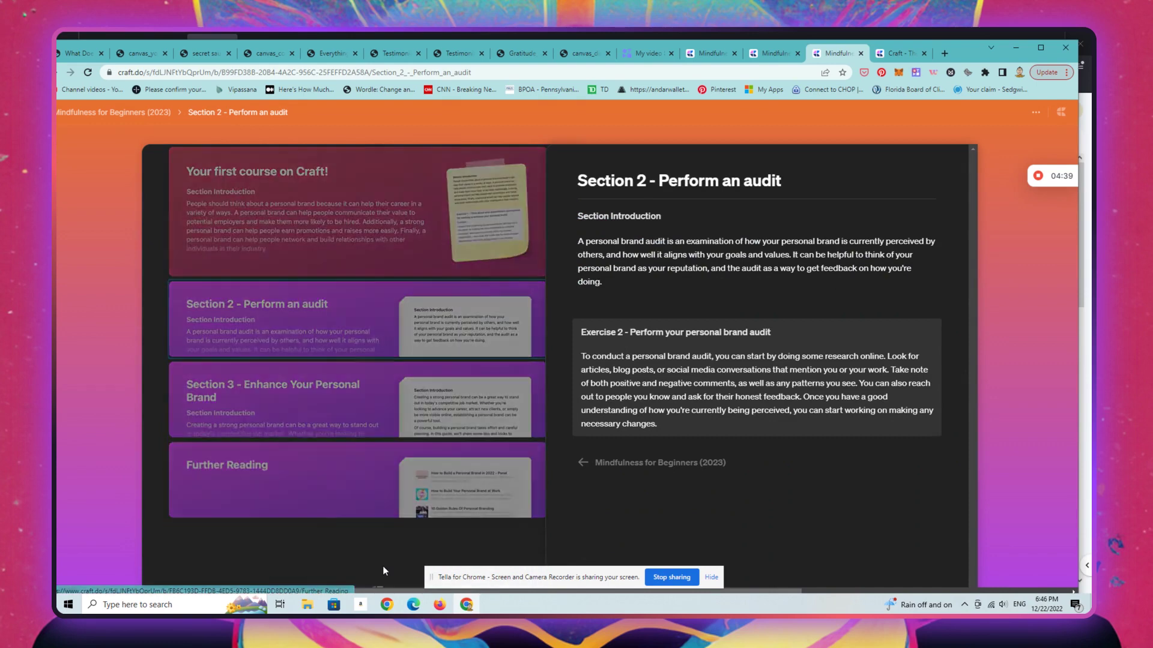
{"action": "left_click", "coordinate": [347, 511]}
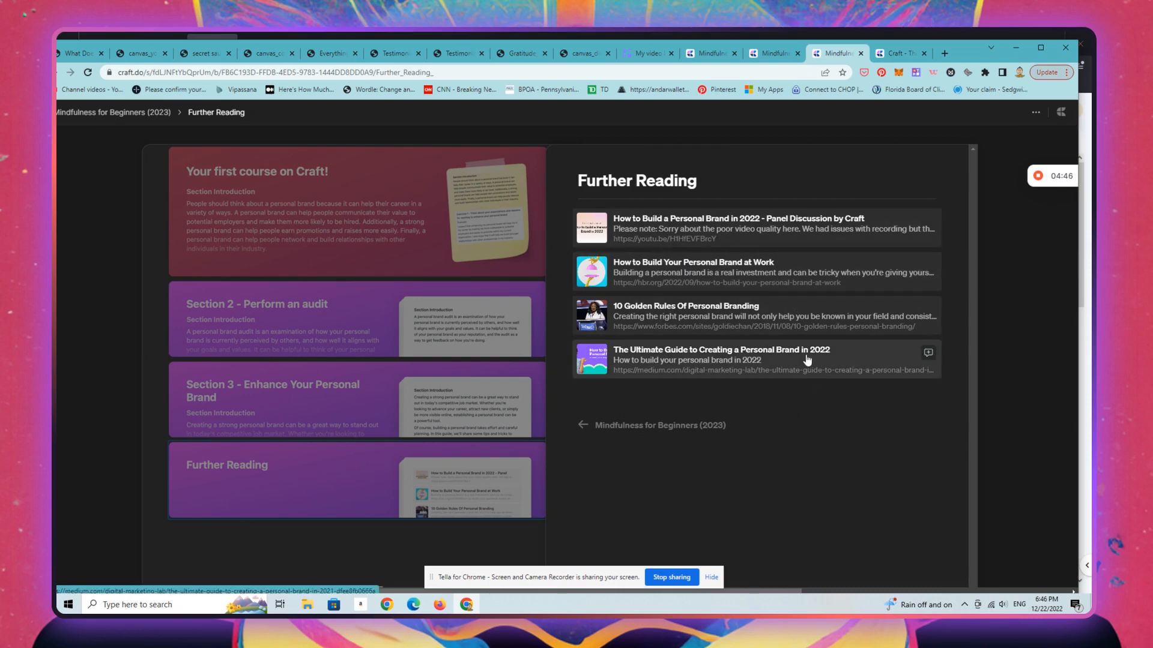
{"action": "mouse_move", "coordinate": [757, 315]}
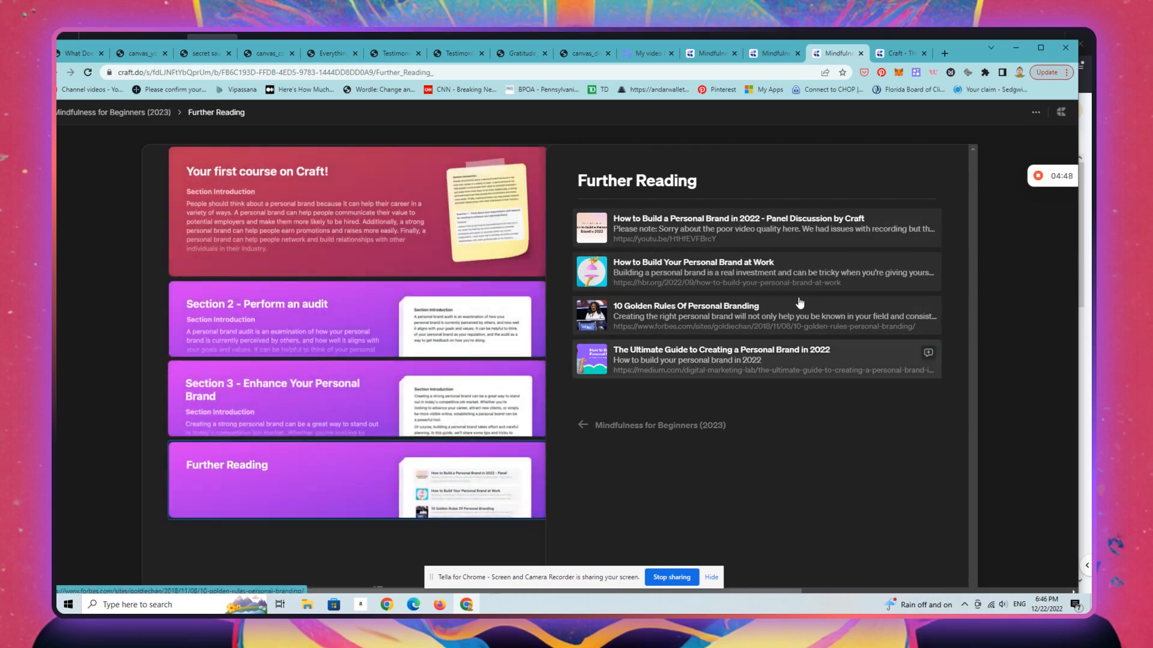
Step: Preview the Forbes and HBR personal-branding articles, then show Section 2 and Your first course on Craft!
{"action": "left_click", "coordinate": [742, 323]}
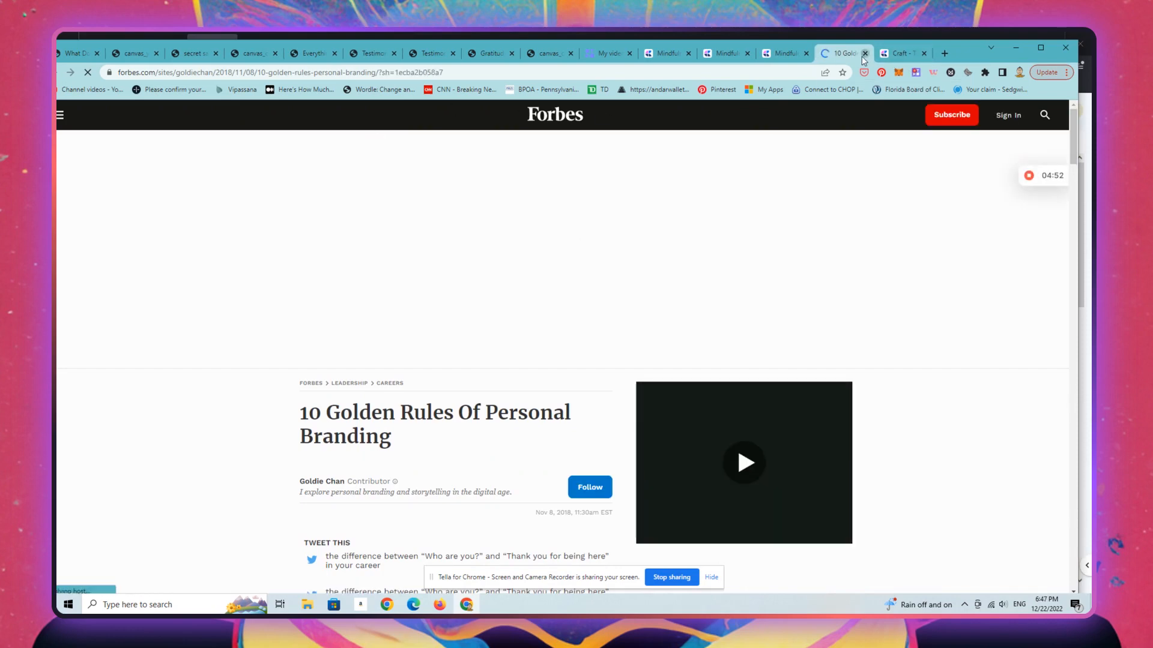
{"action": "left_click", "coordinate": [866, 54]}
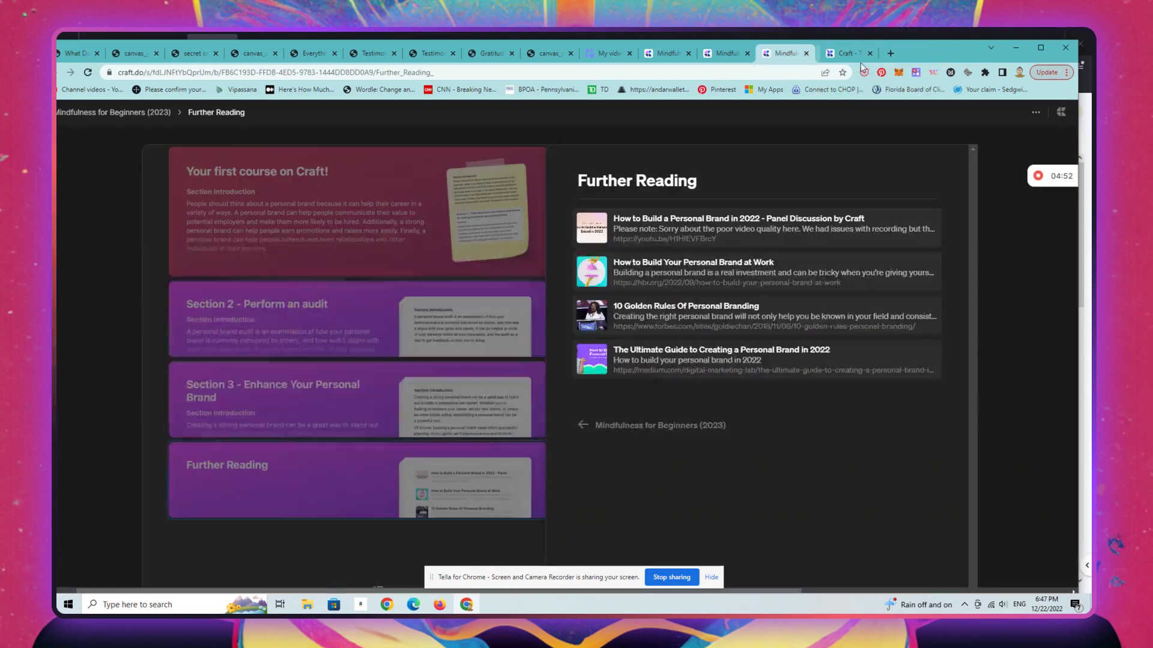
{"action": "left_click", "coordinate": [689, 268]}
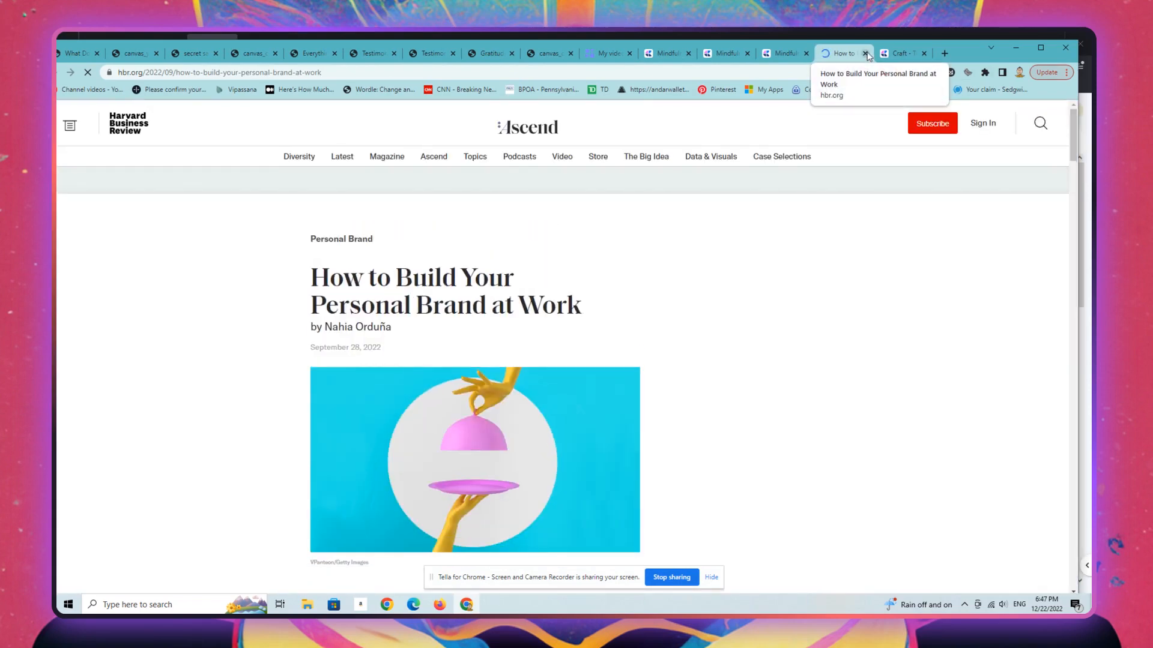
{"action": "left_click", "coordinate": [866, 53]}
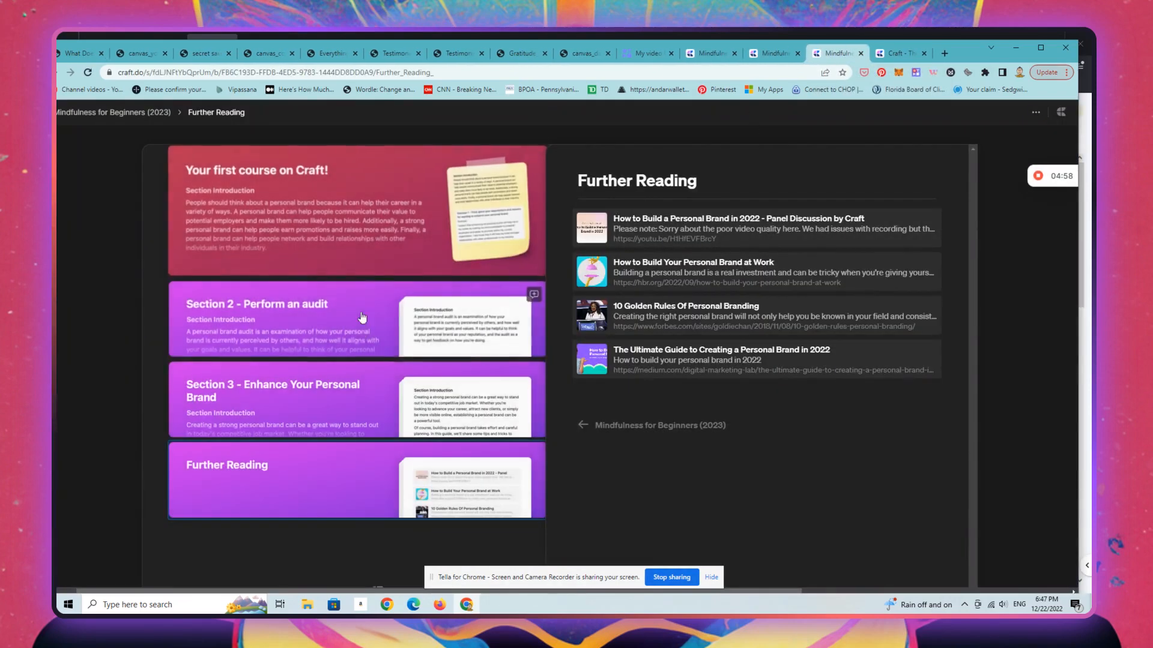
{"action": "left_click", "coordinate": [364, 326]}
{"action": "left_click", "coordinate": [361, 216]}
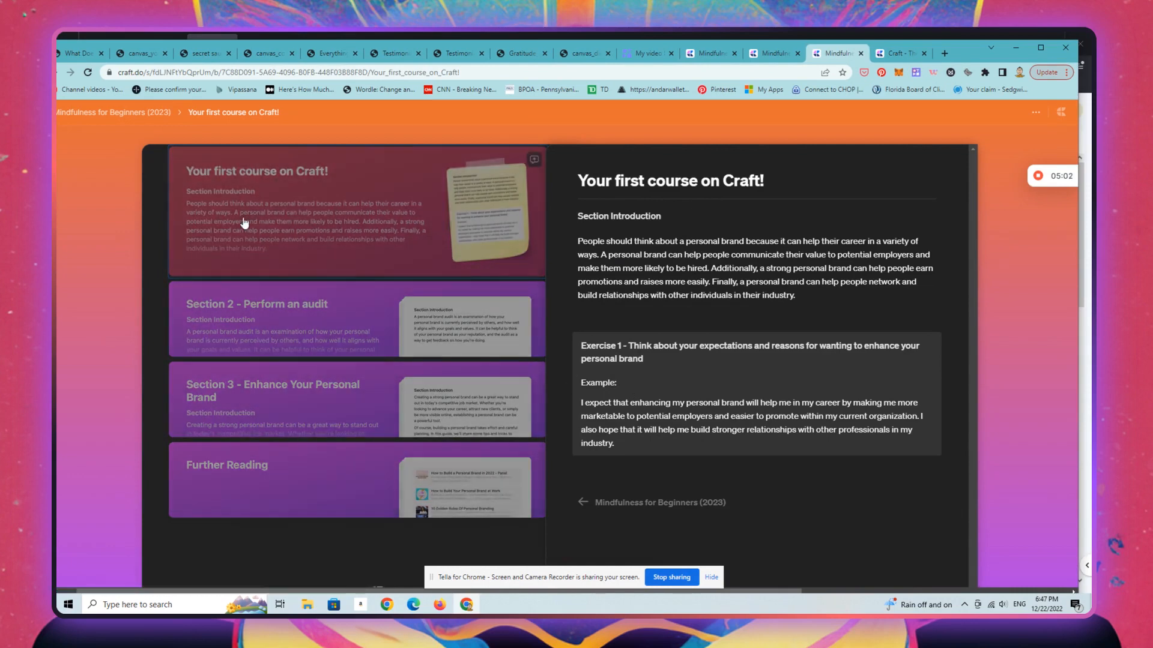
Step: View Section 3 and Start Here of the published course, then switch back to editing Mindfulness 101
{"action": "left_click", "coordinate": [297, 396]}
{"action": "mouse_move", "coordinate": [357, 400]}
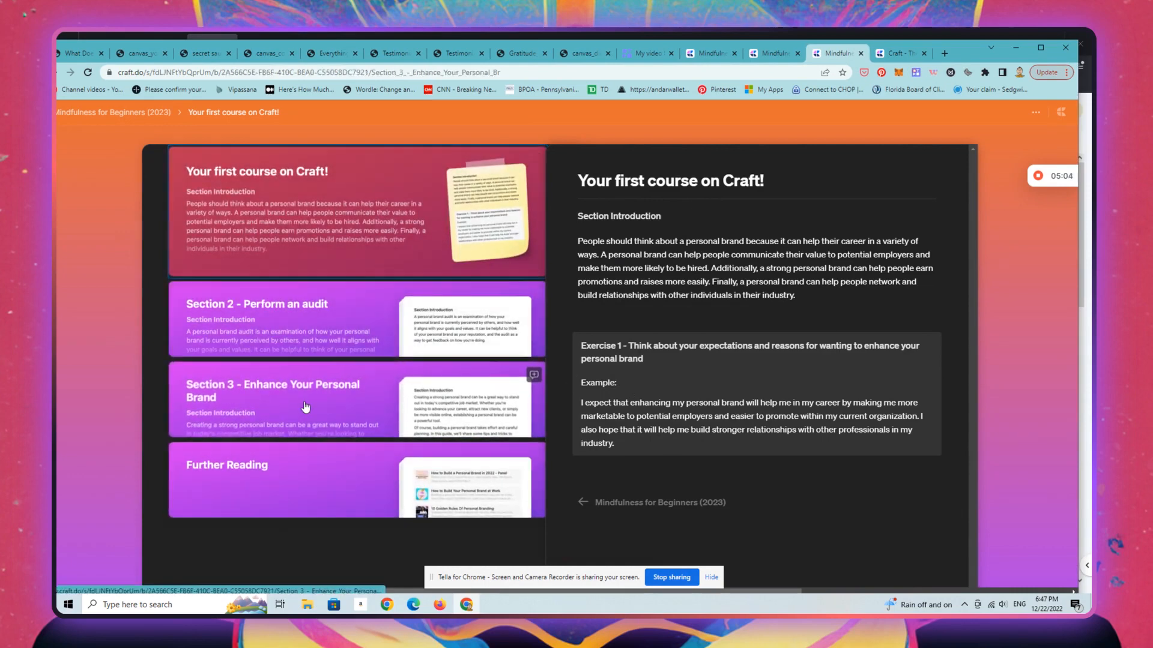
{"action": "left_click_drag", "start_coordinate": [972, 415], "coordinate": [139, 206]}
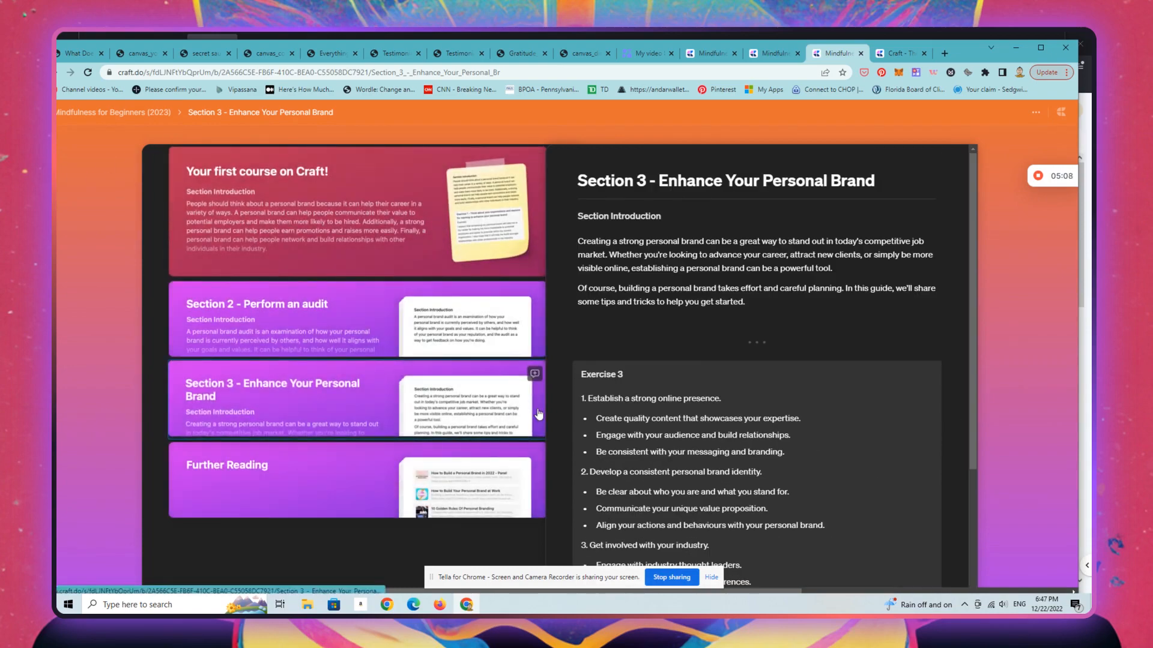
{"action": "scroll", "coordinate": [539, 414], "scroll_direction": "up", "scroll_amount": 5}
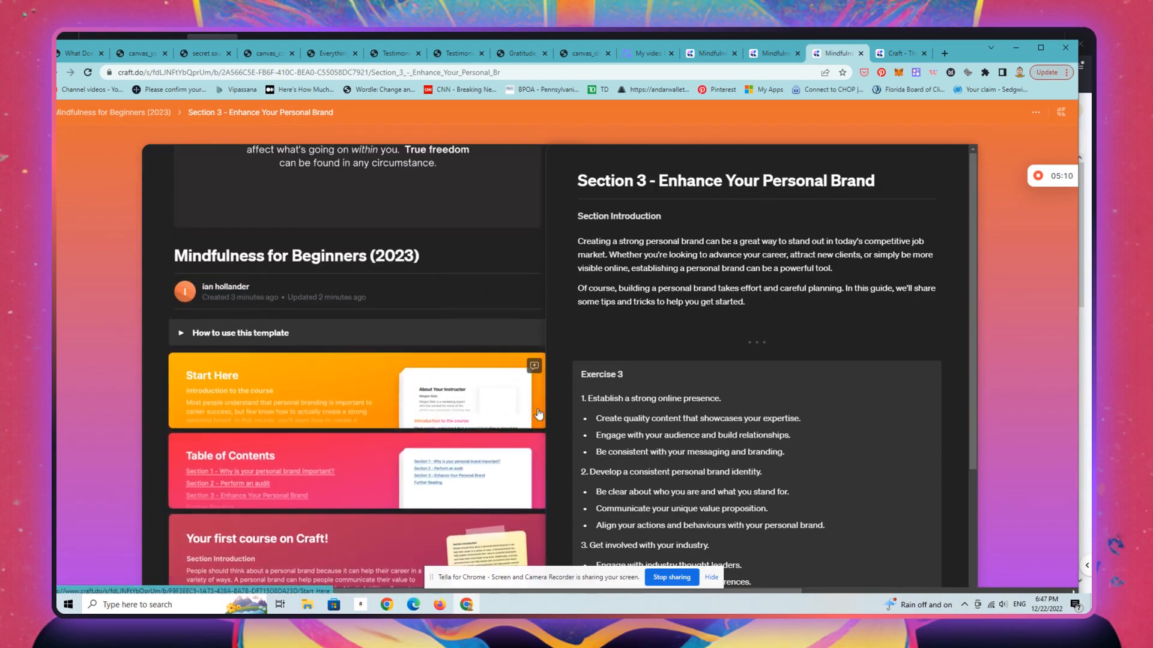
{"action": "left_click", "coordinate": [478, 393]}
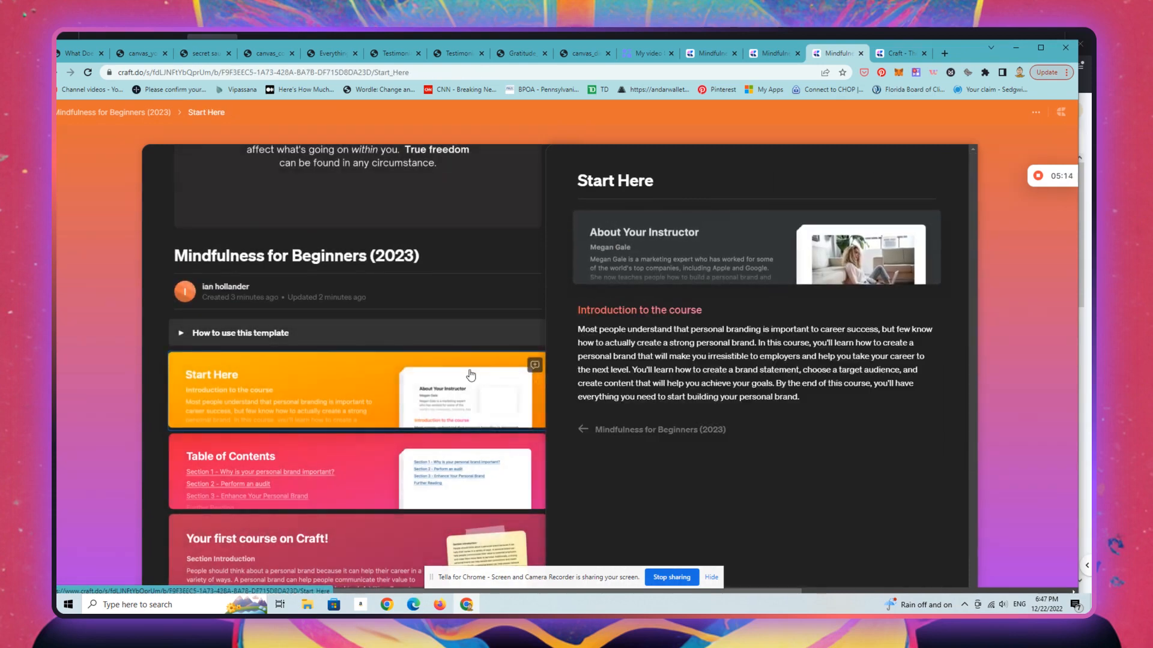
{"action": "left_click", "coordinate": [712, 54]}
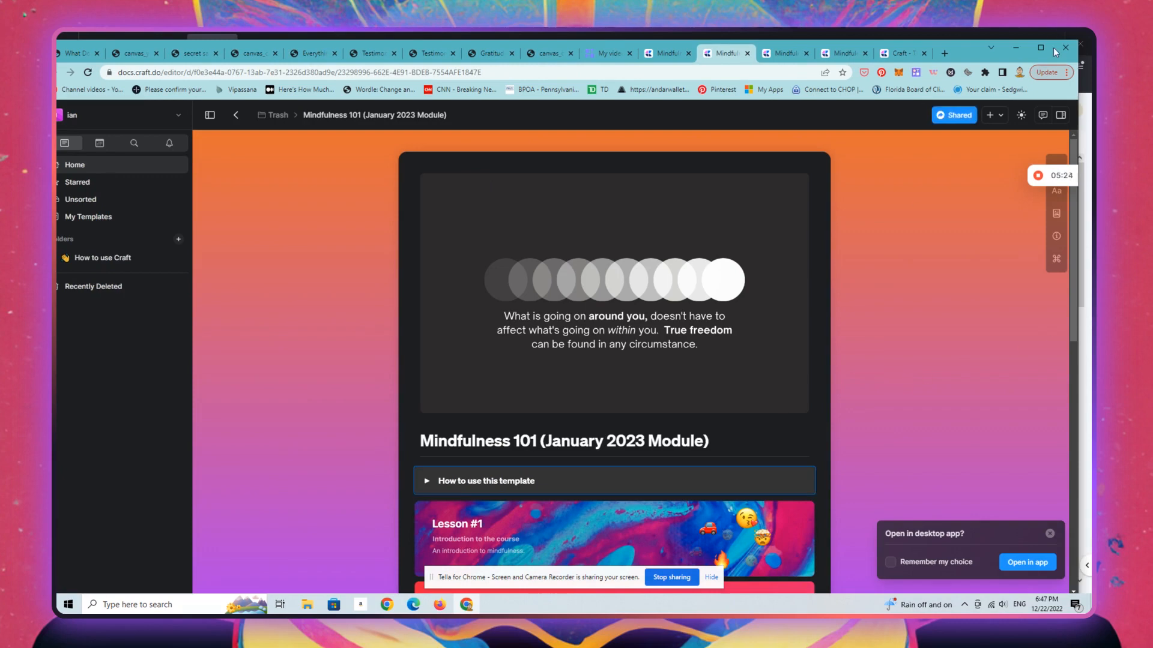
Step: Check Mindfulness 101's sharing options, then go back to the space's home document grid
{"action": "left_click", "coordinate": [953, 115]}
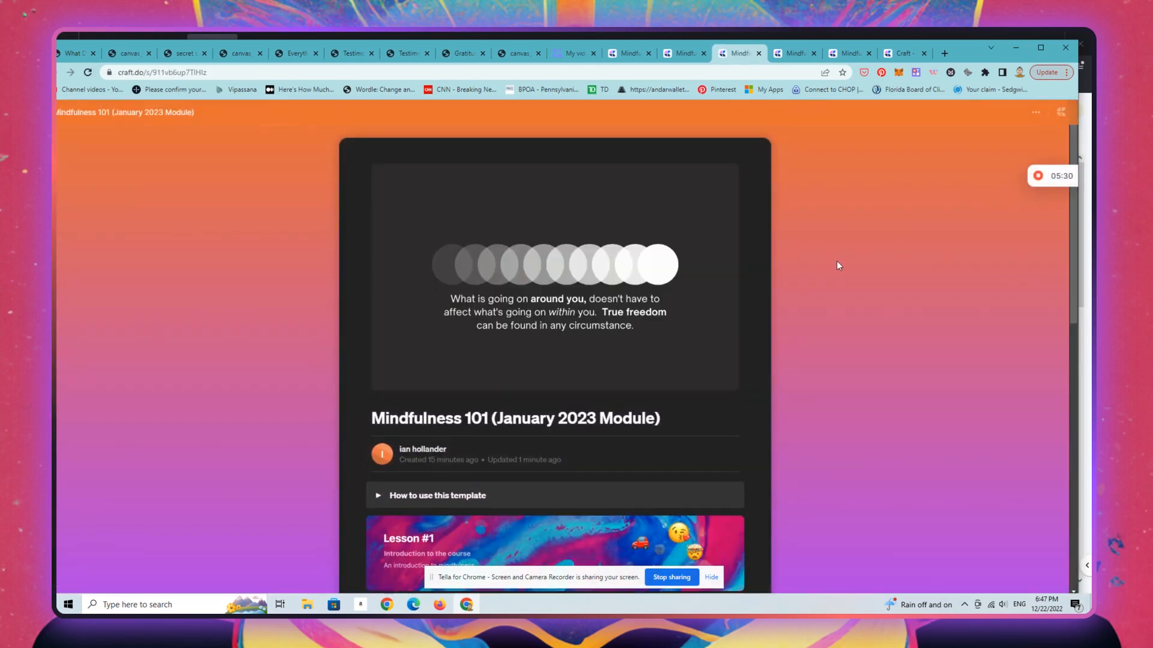
{"action": "scroll", "coordinate": [837, 260], "scroll_direction": "down", "scroll_amount": 3}
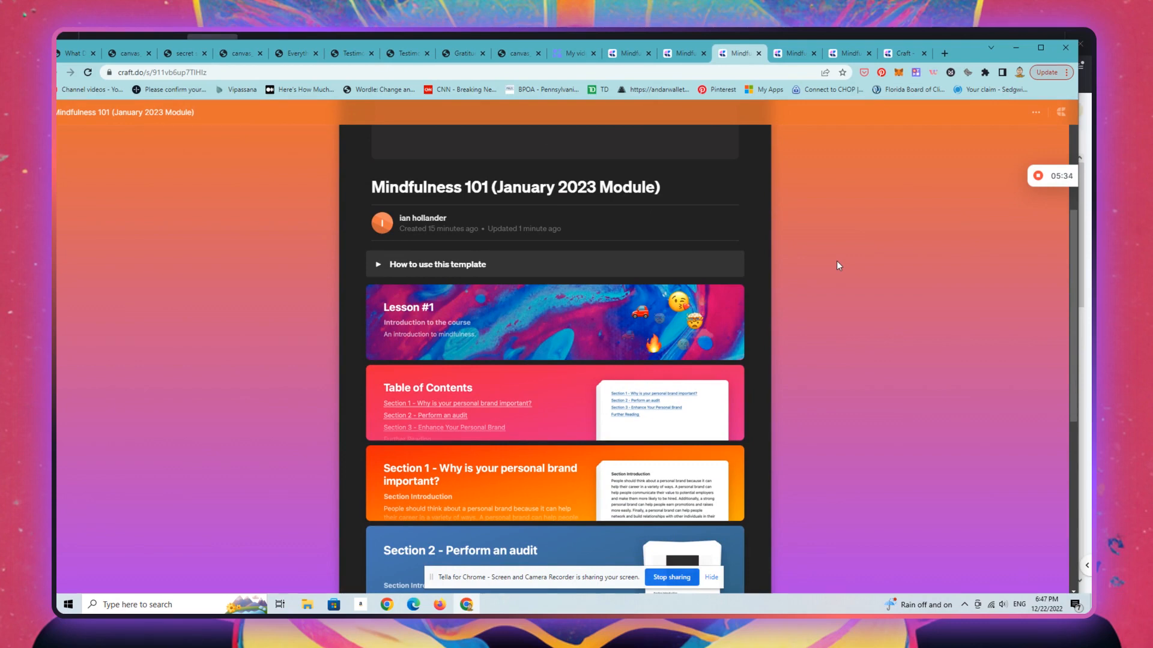
{"action": "scroll", "coordinate": [837, 260], "scroll_direction": "down", "scroll_amount": 1}
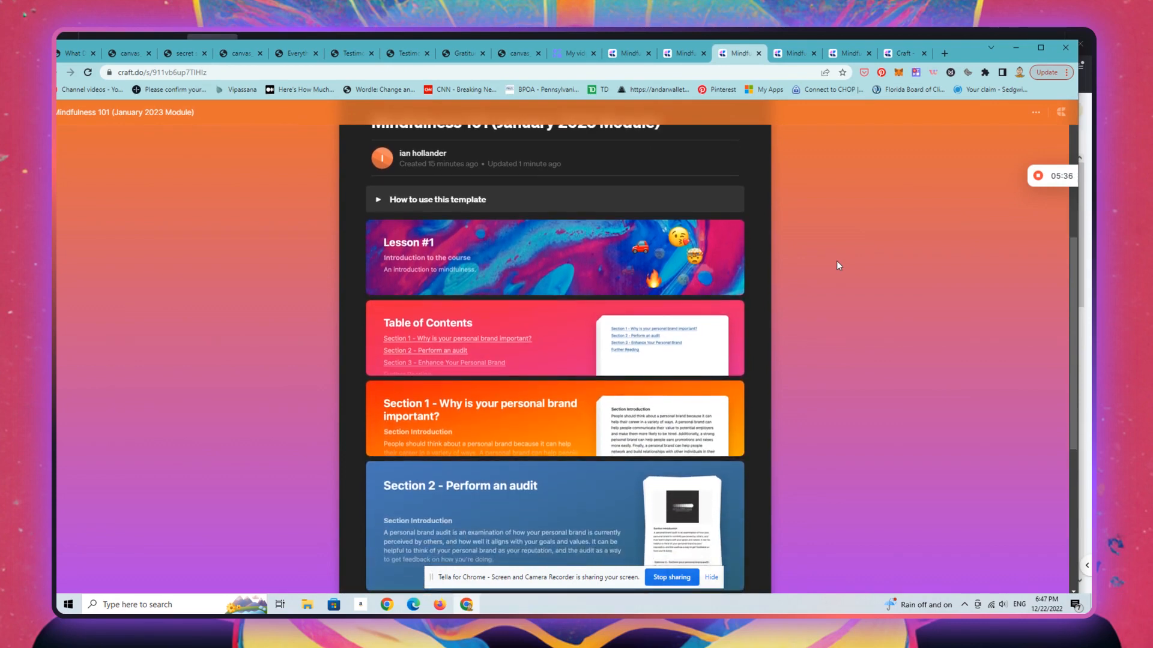
{"action": "left_click", "coordinate": [685, 53]}
{"action": "left_click", "coordinate": [893, 426]}
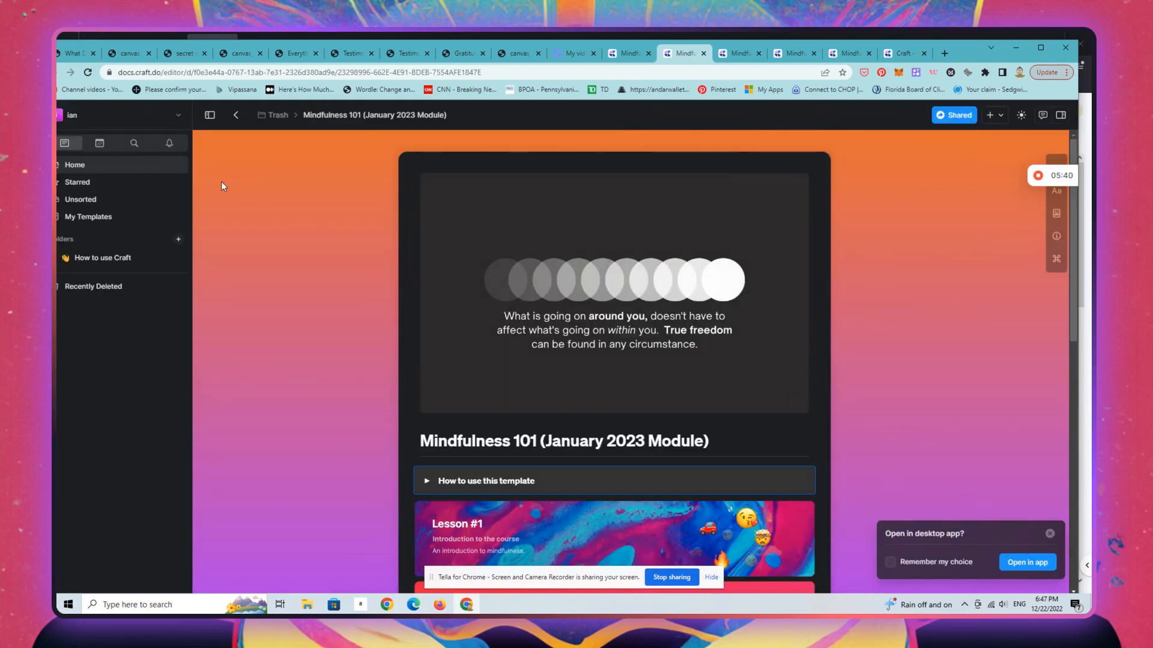
{"action": "left_click", "coordinate": [114, 171]}
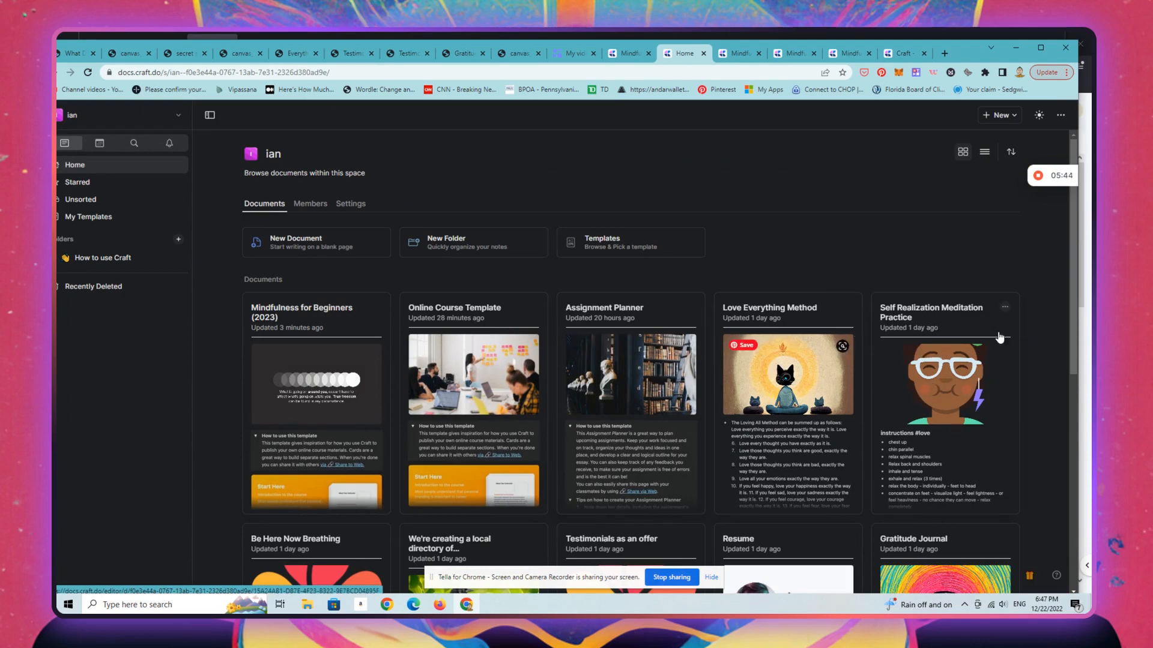
Step: Create a secret web link for Self Realization Meditation Practice and preview the shared page
{"action": "left_click", "coordinate": [969, 312]}
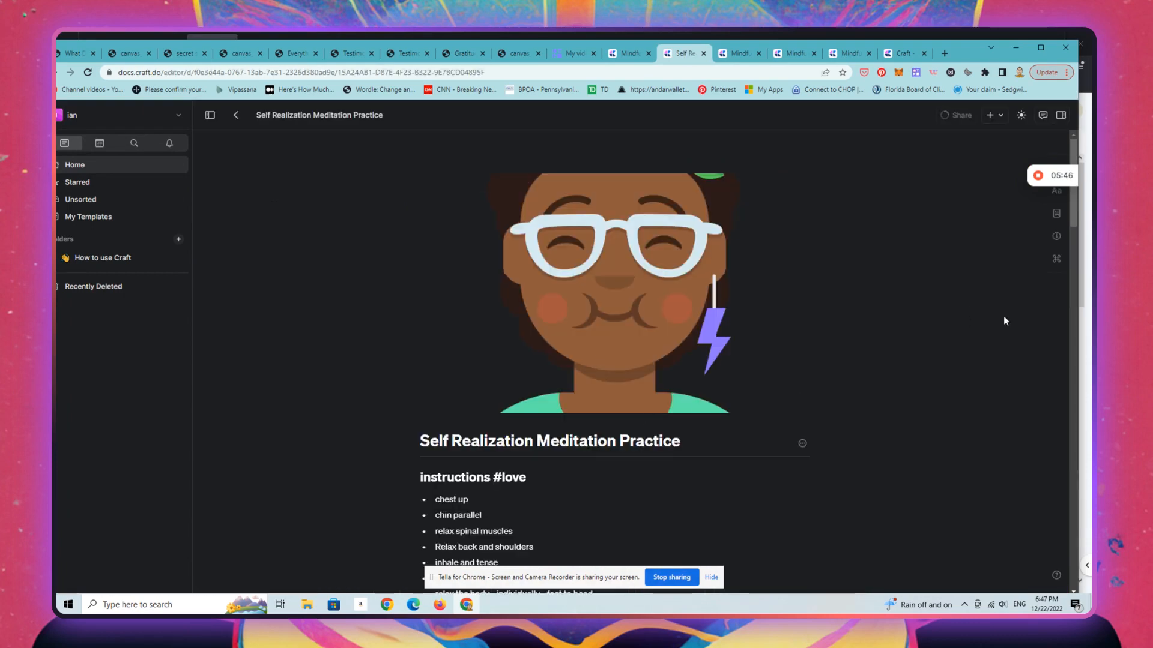
{"action": "left_click", "coordinate": [951, 117]}
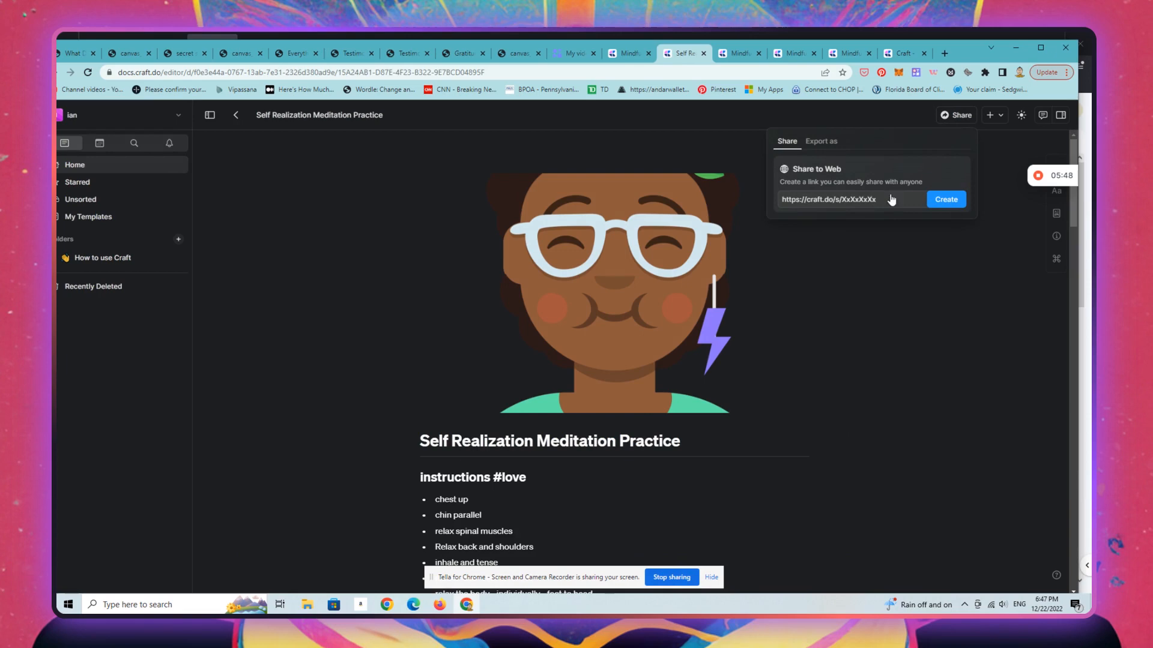
{"action": "left_click", "coordinate": [834, 199]}
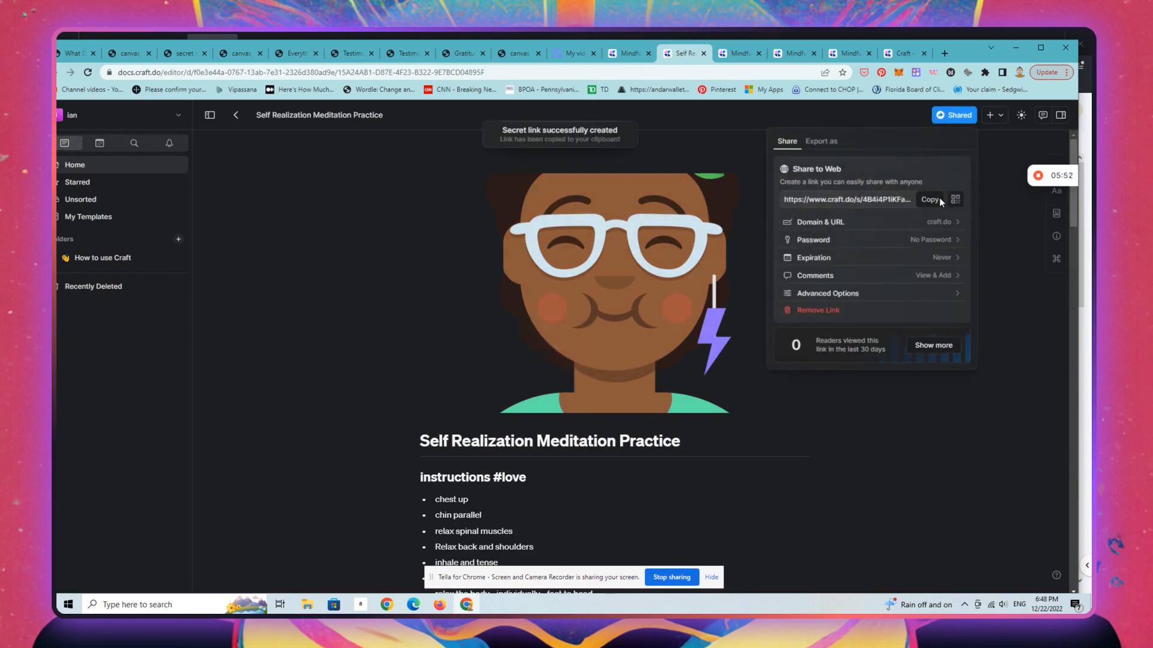
{"action": "left_click", "coordinate": [853, 199]}
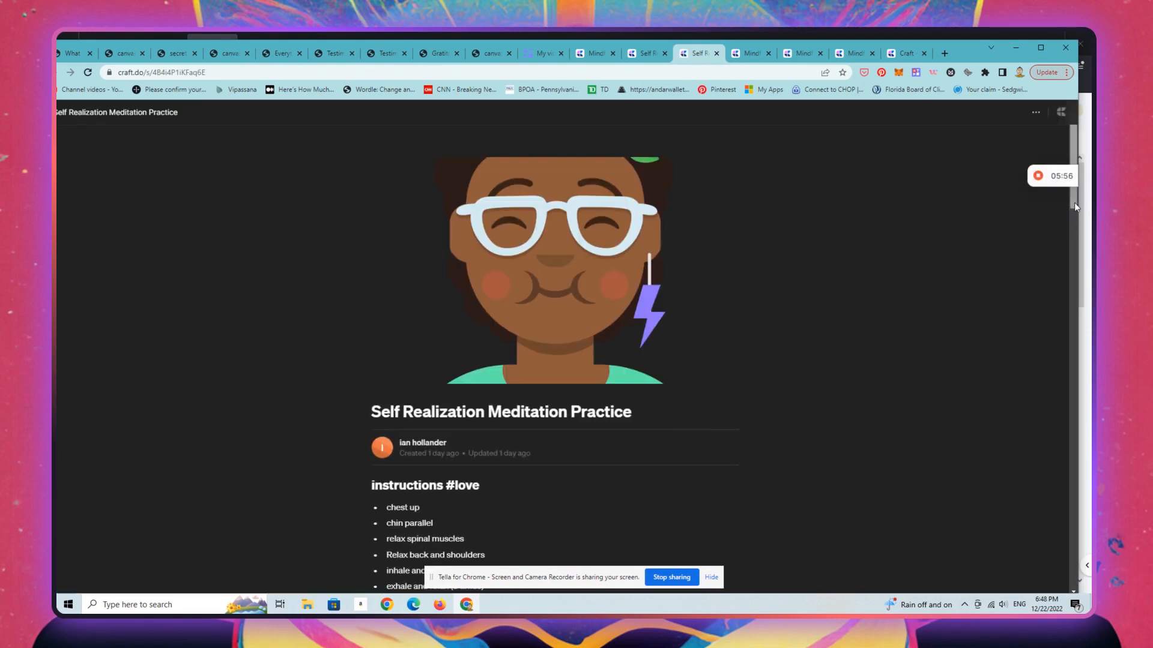
{"action": "mouse_move", "coordinate": [1074, 203]}
{"action": "left_mouse_down"}
{"action": "mouse_move", "coordinate": [1018, 581]}
{"action": "mouse_move", "coordinate": [1030, 209]}
{"action": "mouse_move", "coordinate": [1030, 302]}
{"action": "left_mouse_up"}
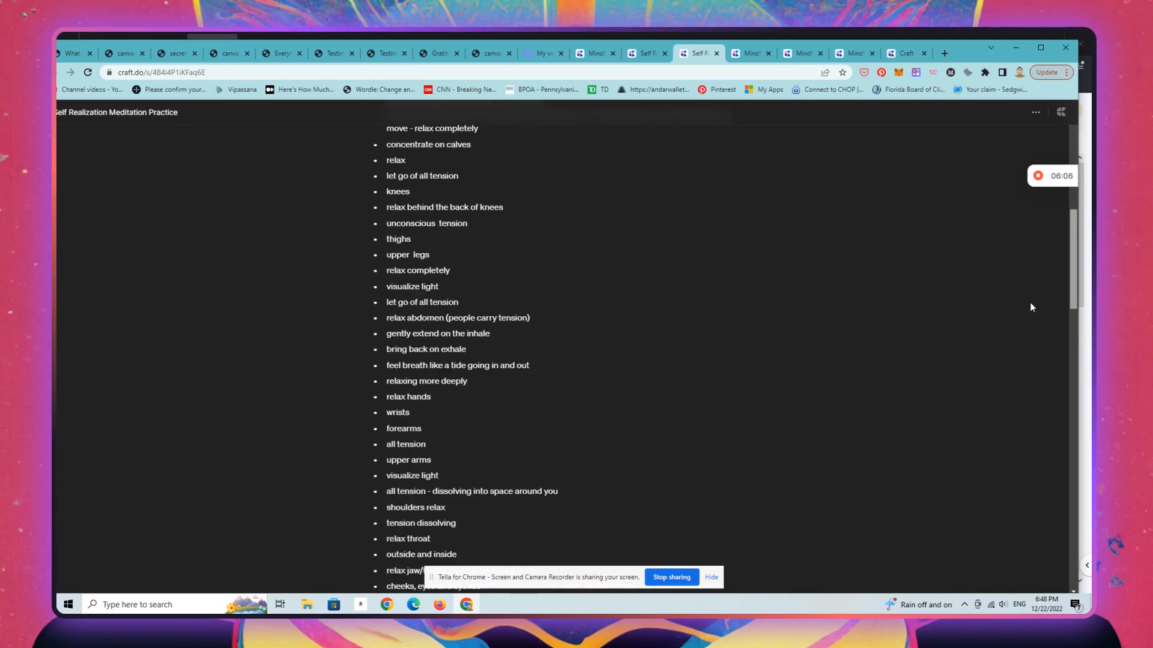
{"action": "mouse_move", "coordinate": [1029, 302]}
{"action": "left_mouse_down"}
{"action": "mouse_move", "coordinate": [1016, 523]}
{"action": "mouse_move", "coordinate": [1046, 141]}
{"action": "left_mouse_up"}
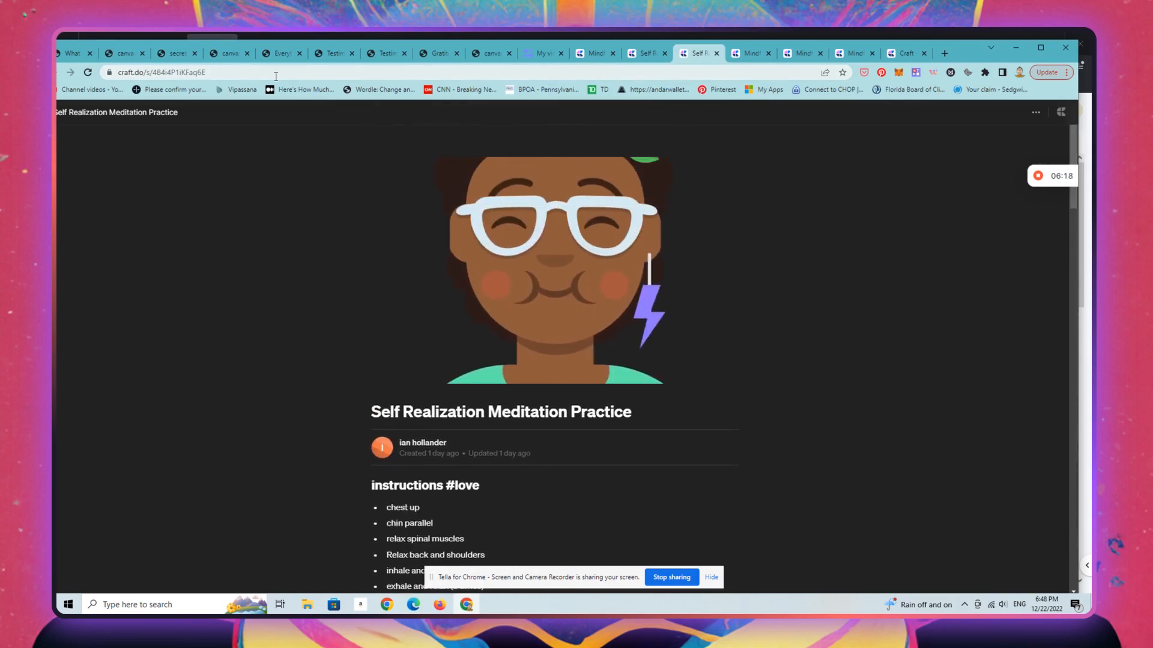
{"action": "left_click", "coordinate": [647, 54]}
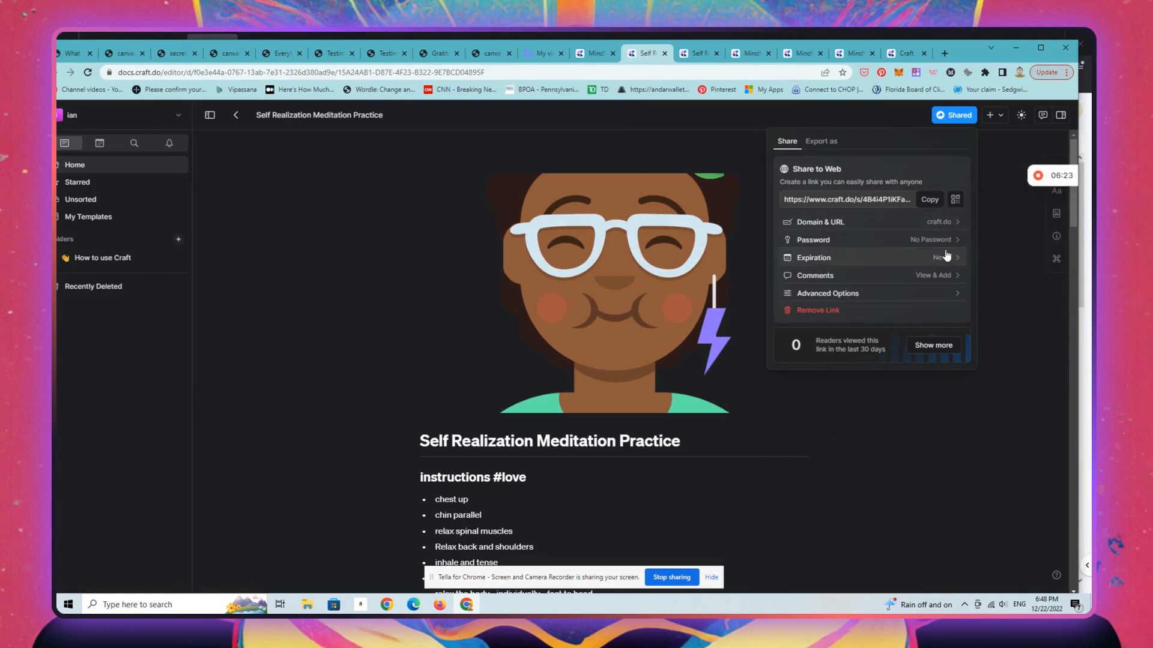
Step: Export the meditation document as PDF with Show Watermark turned off
{"action": "left_click", "coordinate": [822, 141]}
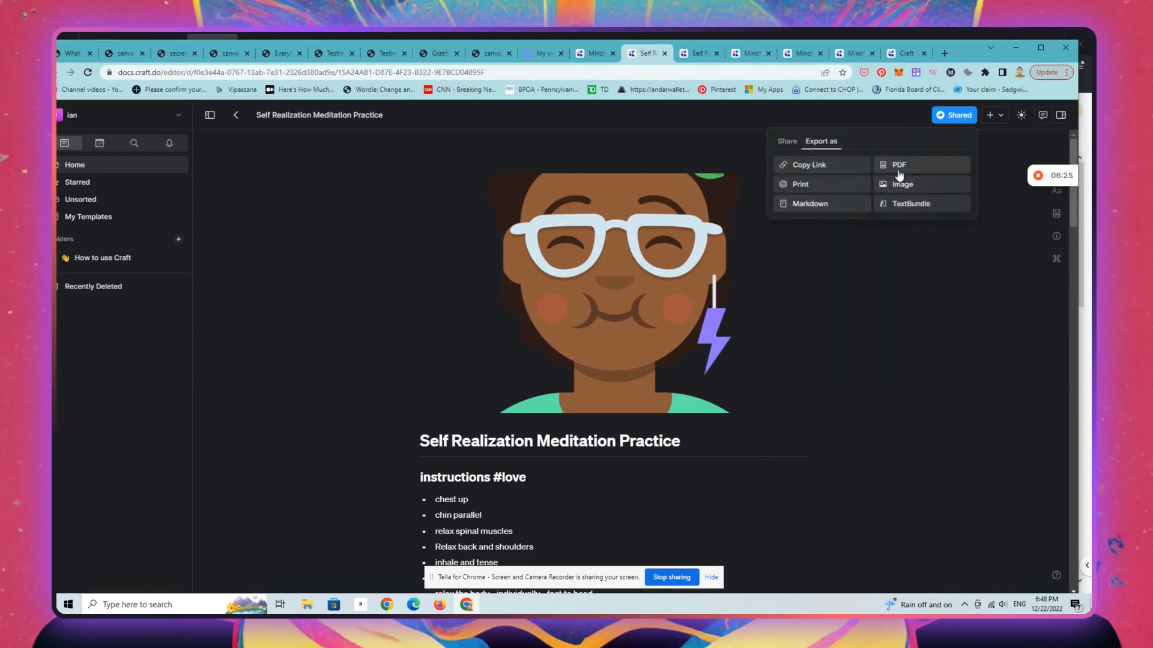
{"action": "left_click", "coordinate": [899, 166]}
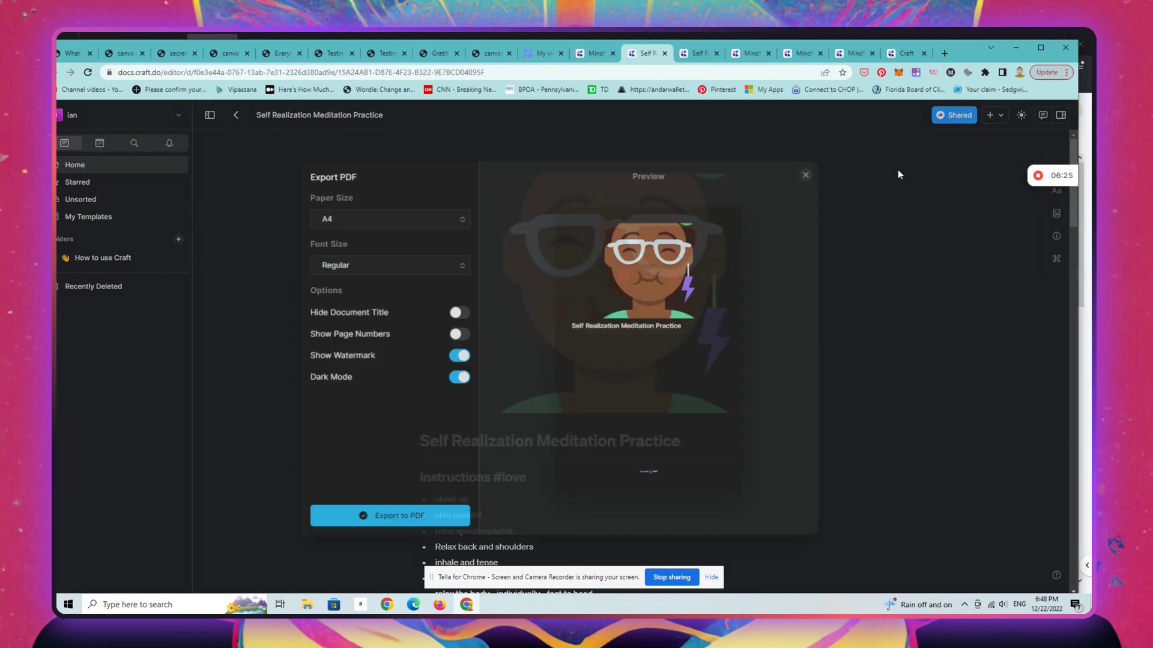
{"action": "left_click", "coordinate": [455, 358]}
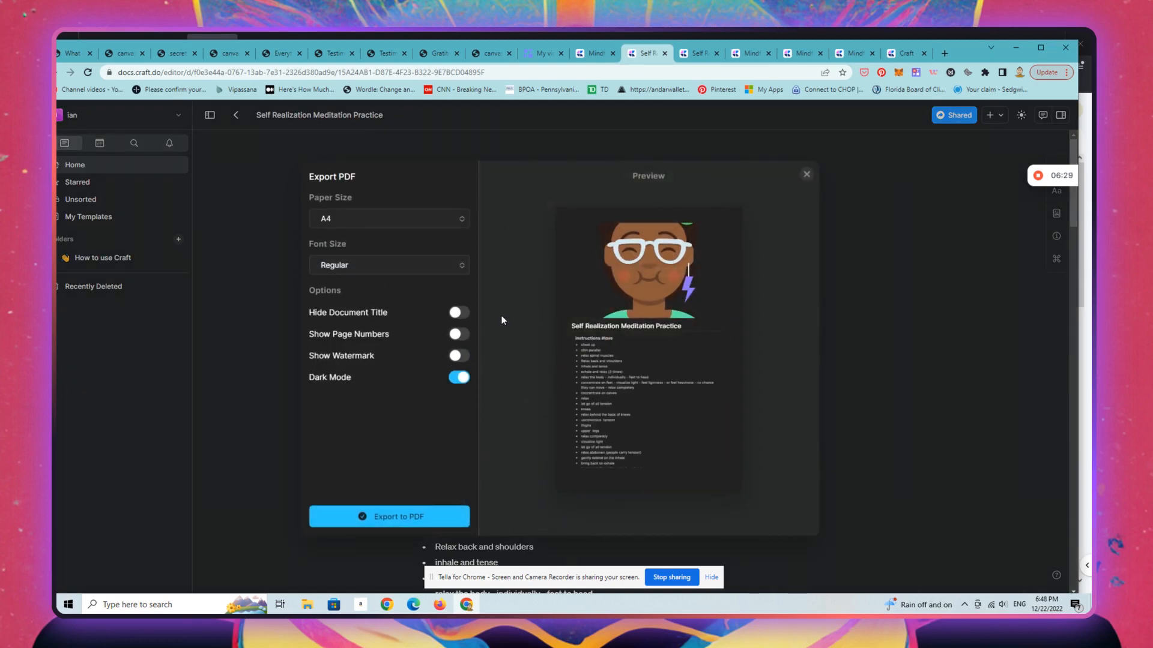
{"action": "left_click", "coordinate": [391, 517]}
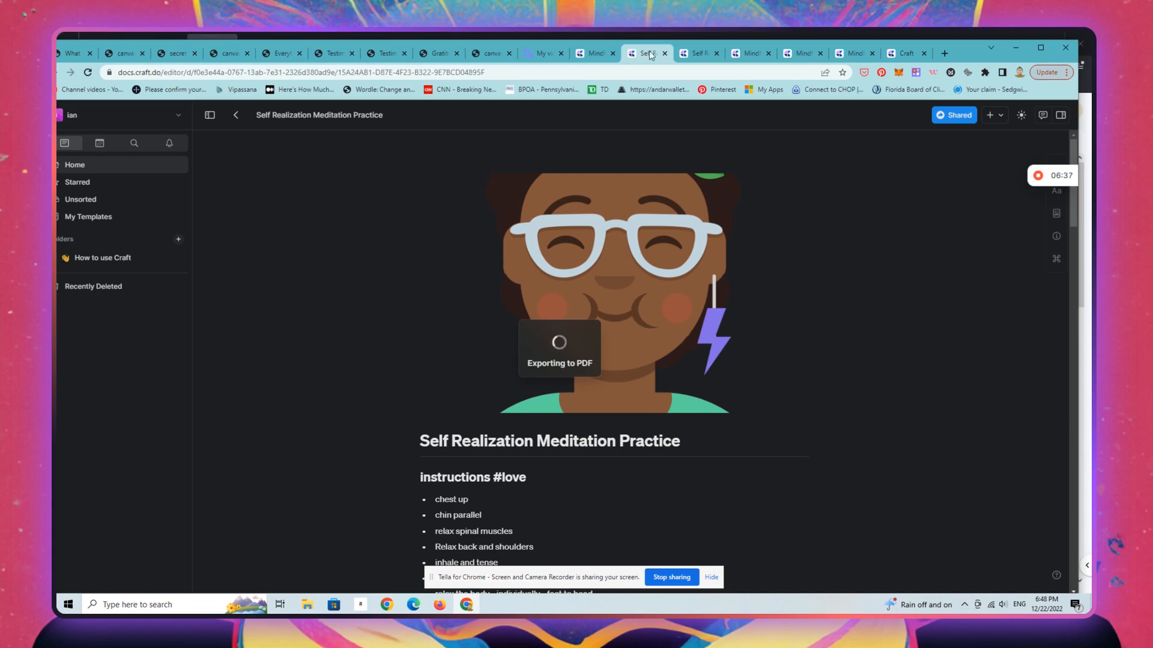
Step: Flip through the open shared Mindfulness 101 pages
{"action": "left_click", "coordinate": [595, 53]}
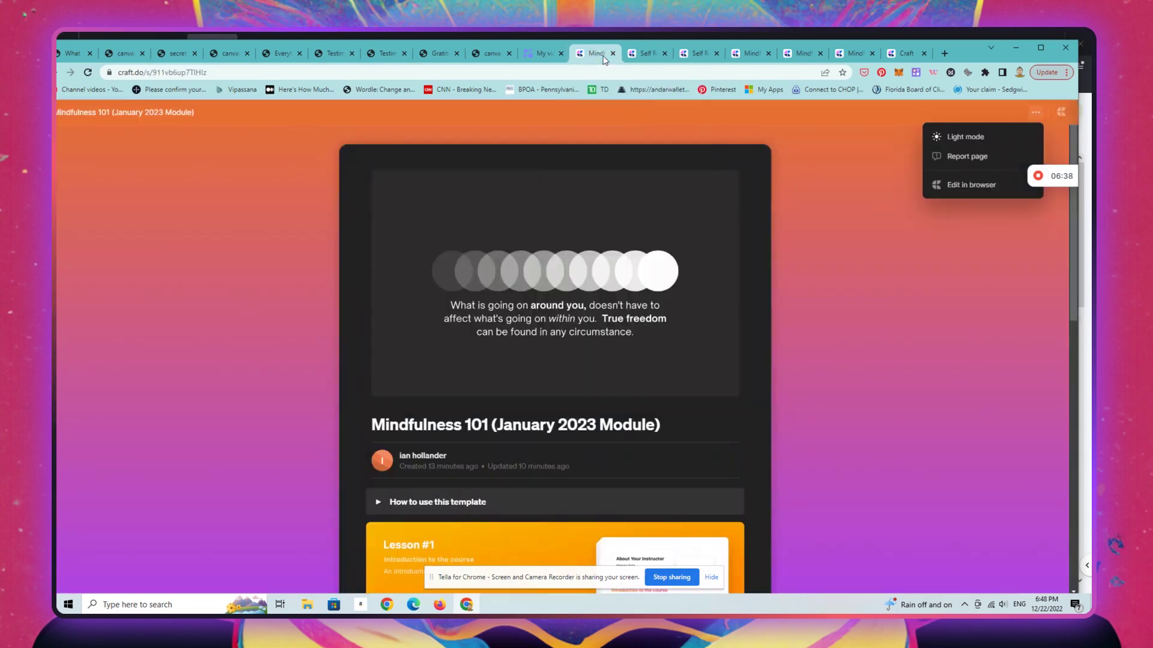
{"action": "left_click", "coordinate": [703, 55]}
{"action": "left_click", "coordinate": [748, 53]}
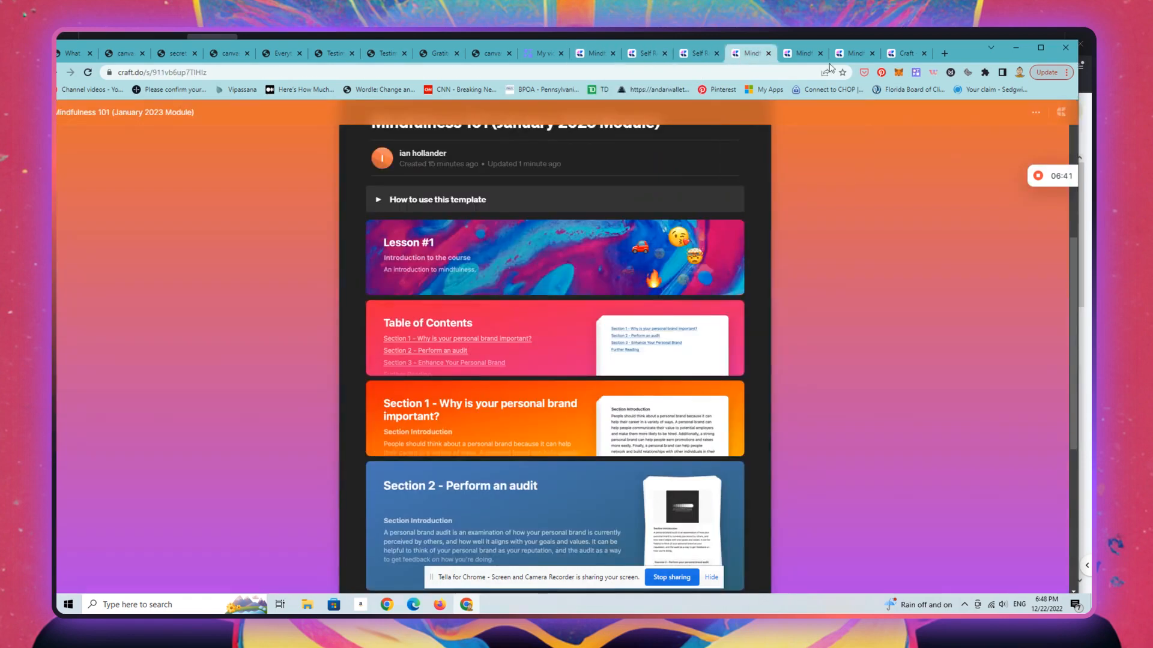
Step: From the template gallery on Home, start a new document from Handbooks and Policies
{"action": "left_click", "coordinate": [769, 53]}
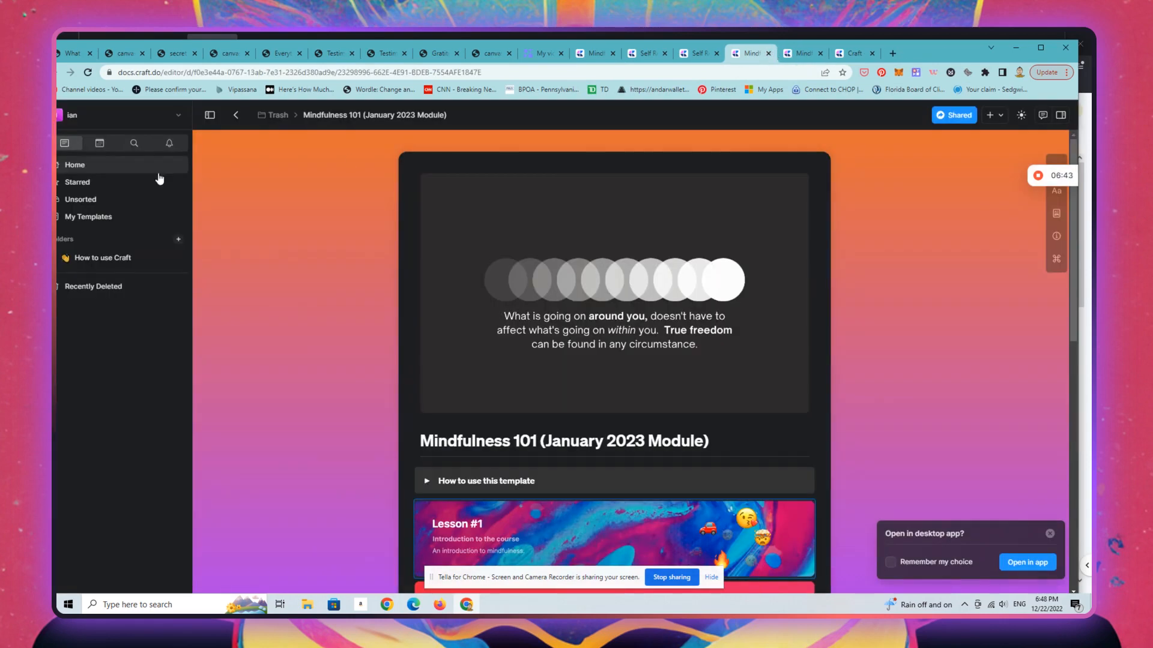
{"action": "left_click", "coordinate": [94, 163]}
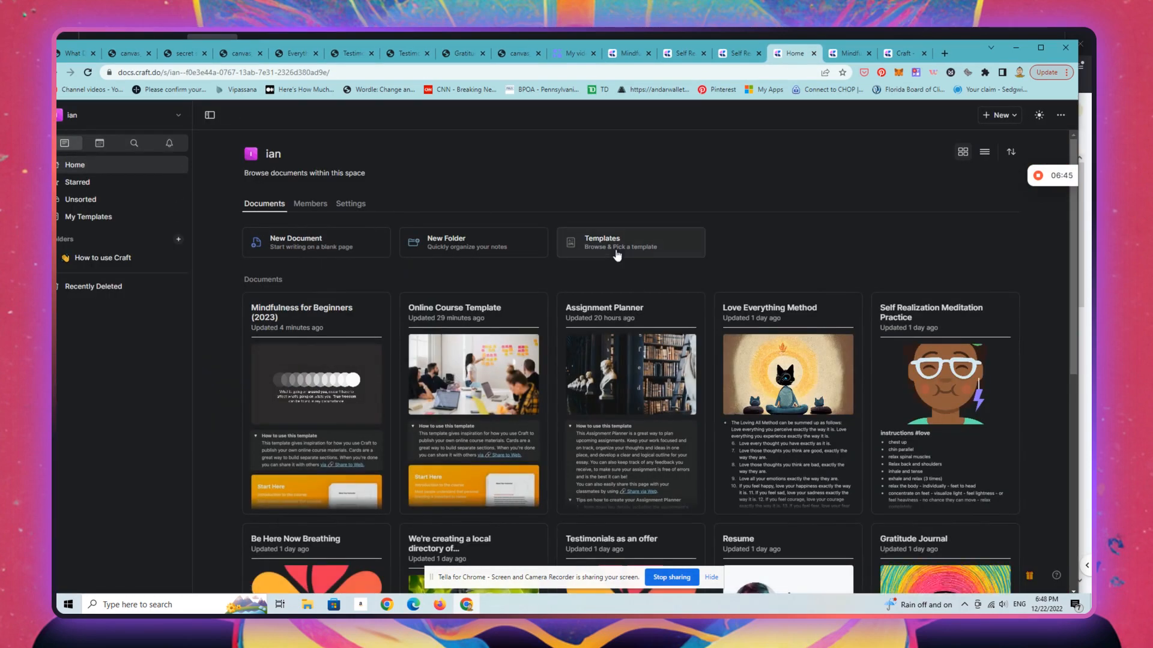
{"action": "left_click", "coordinate": [617, 245]}
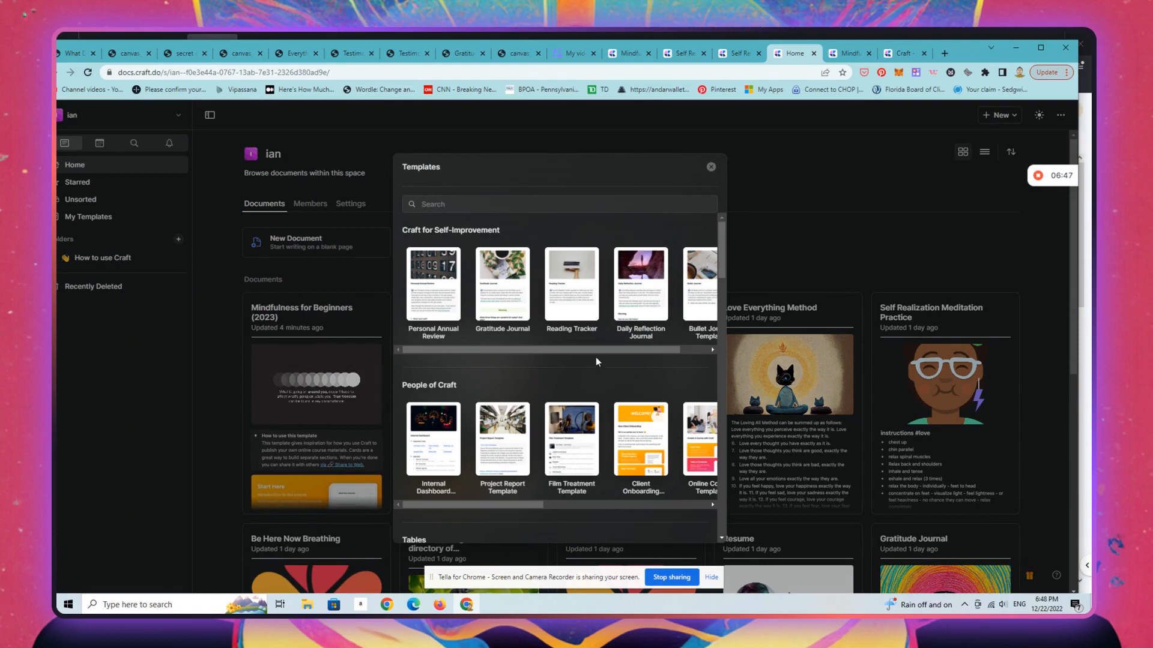
{"action": "scroll", "coordinate": [596, 351], "scroll_direction": "right", "scroll_amount": 1}
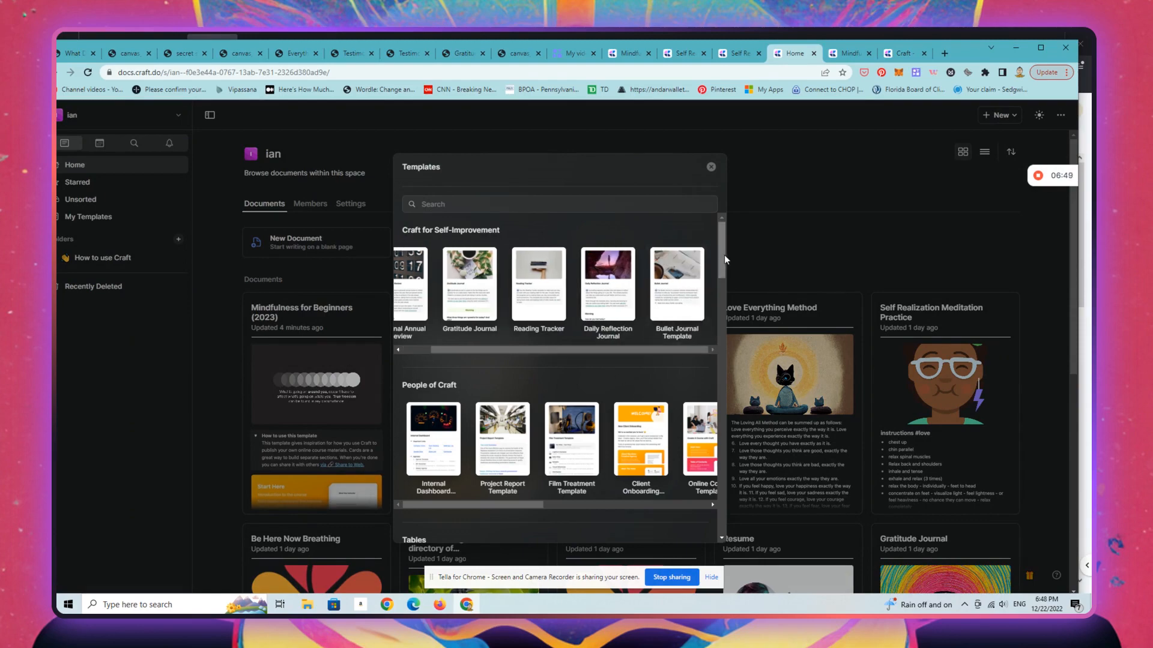
{"action": "left_click_drag", "start_coordinate": [724, 255], "coordinate": [729, 381]}
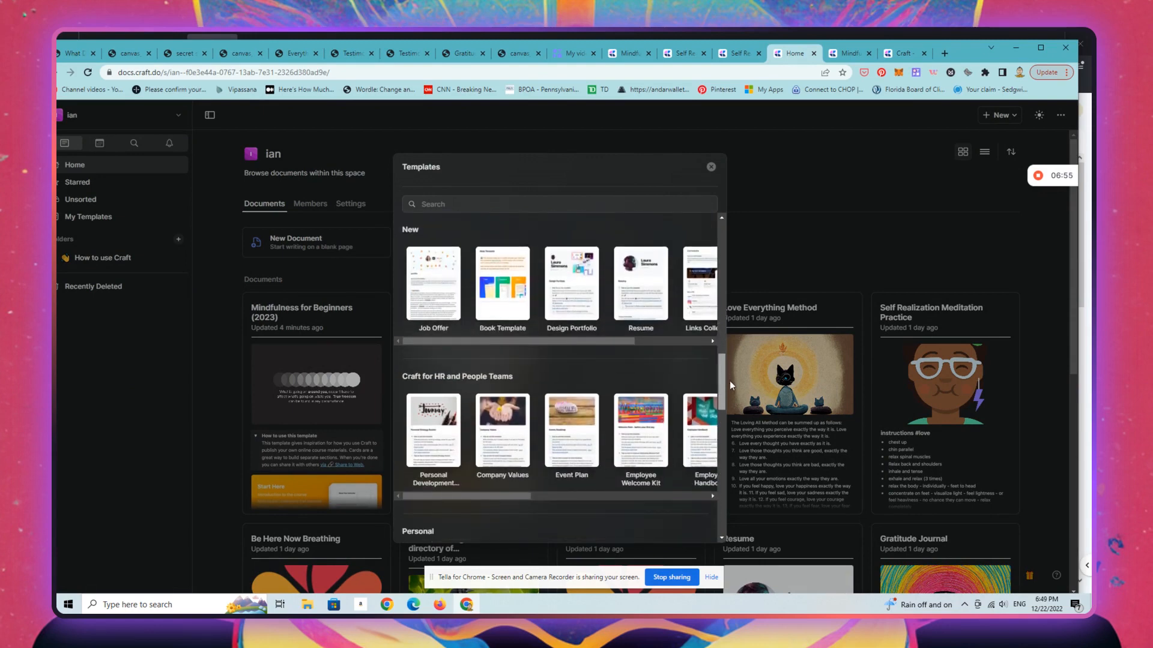
{"action": "left_click_drag", "start_coordinate": [729, 381], "coordinate": [729, 383]}
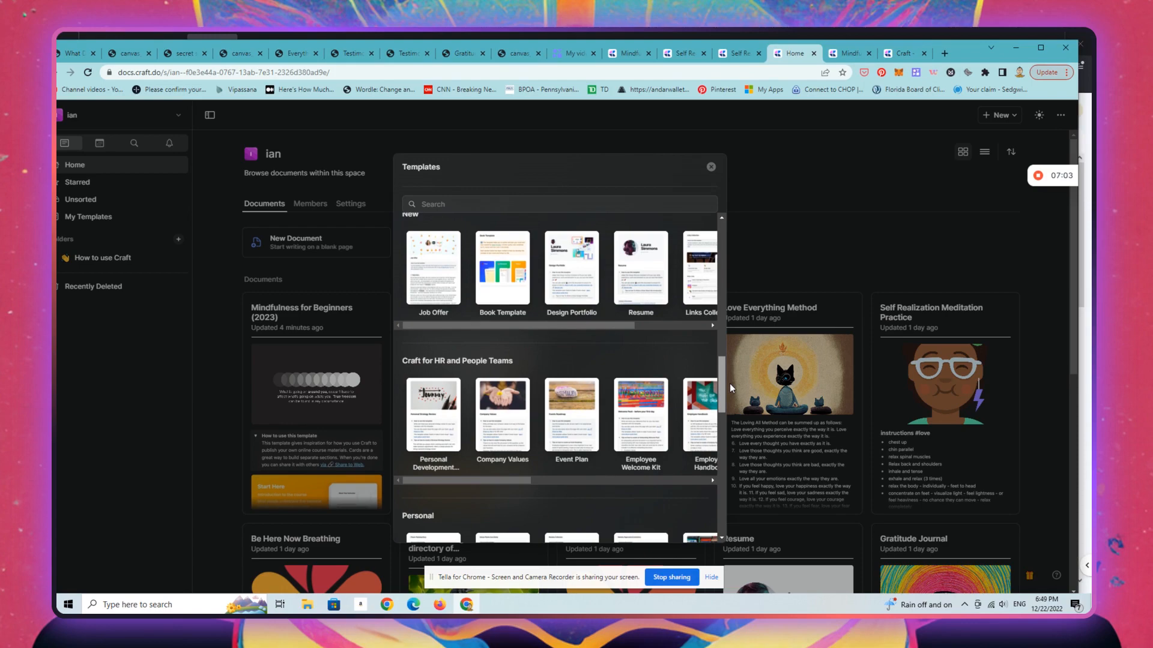
{"action": "mouse_move", "coordinate": [729, 383]}
{"action": "left_mouse_down"}
{"action": "mouse_move", "coordinate": [716, 507]}
{"action": "mouse_move", "coordinate": [712, 435]}
{"action": "left_mouse_up"}
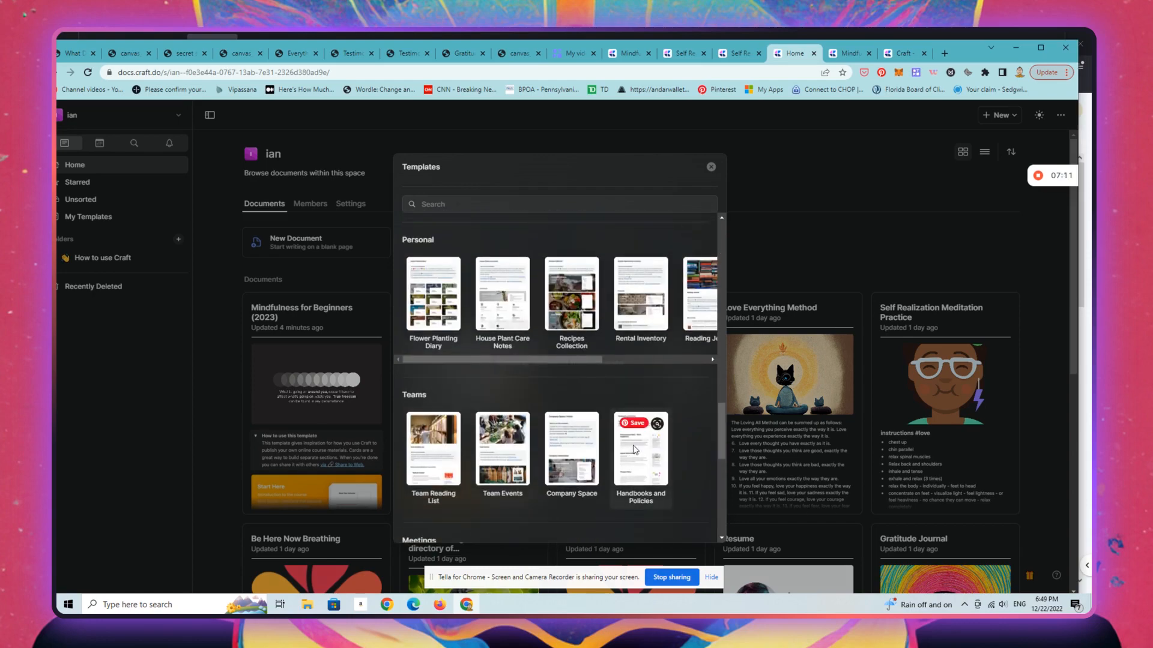
{"action": "left_click", "coordinate": [642, 425]}
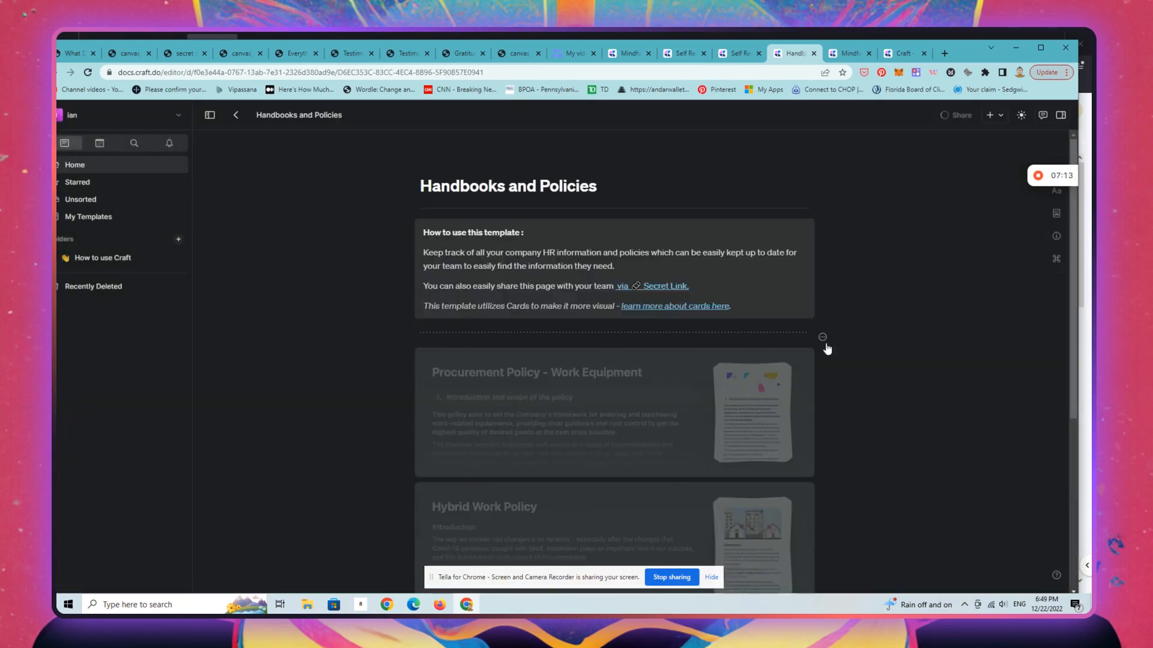
{"action": "mouse_move", "coordinate": [1073, 300]}
{"action": "left_mouse_down"}
{"action": "mouse_move", "coordinate": [1005, 306]}
{"action": "mouse_move", "coordinate": [996, 262]}
{"action": "left_mouse_up"}
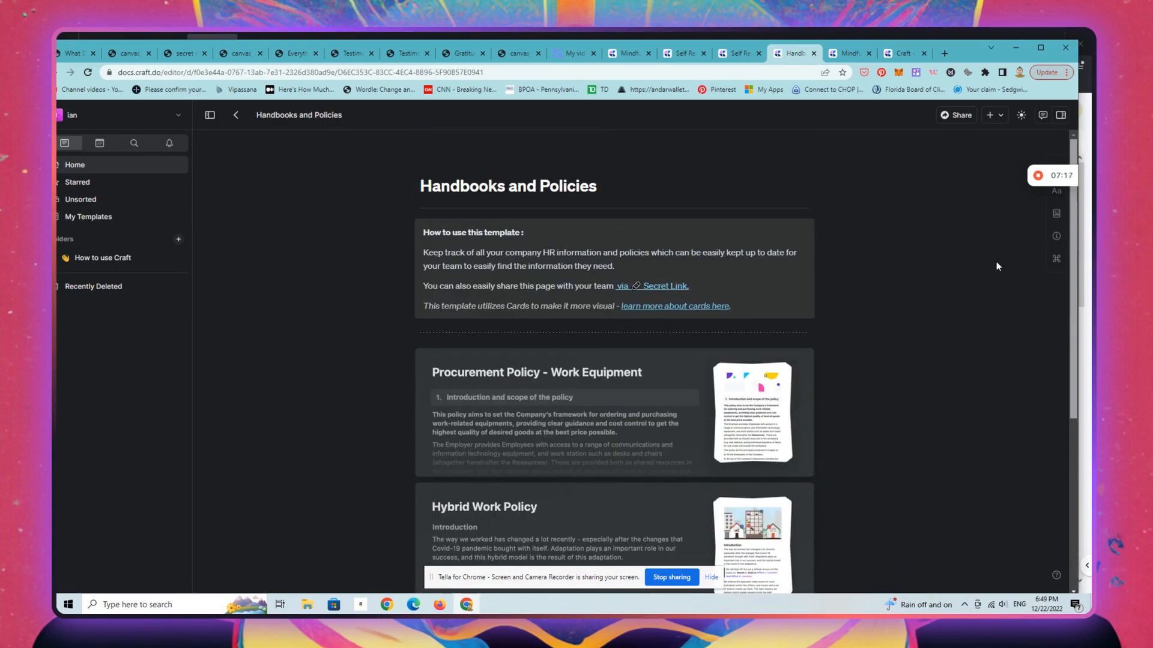